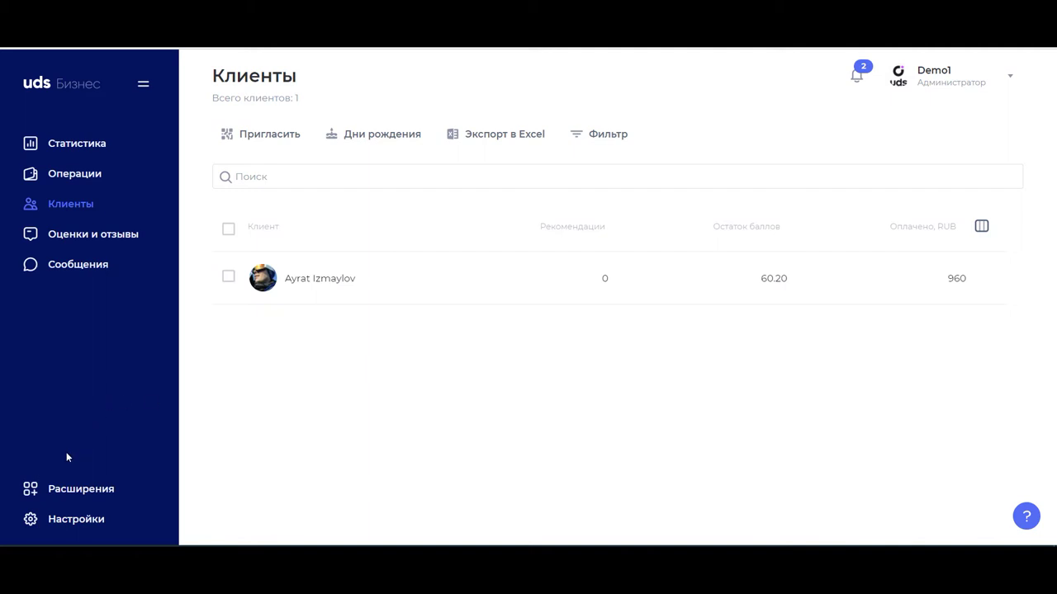
- Open the "Товары и услуги" module page in the UDS Store extensions catalogue
left_click(88, 495)
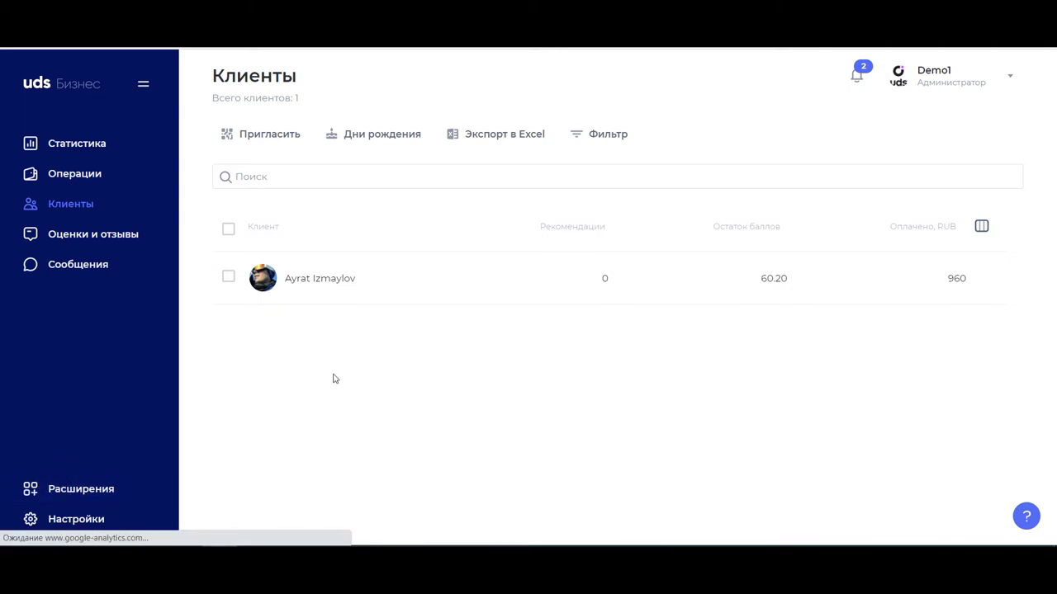
scroll(591, 264, "down", 4)
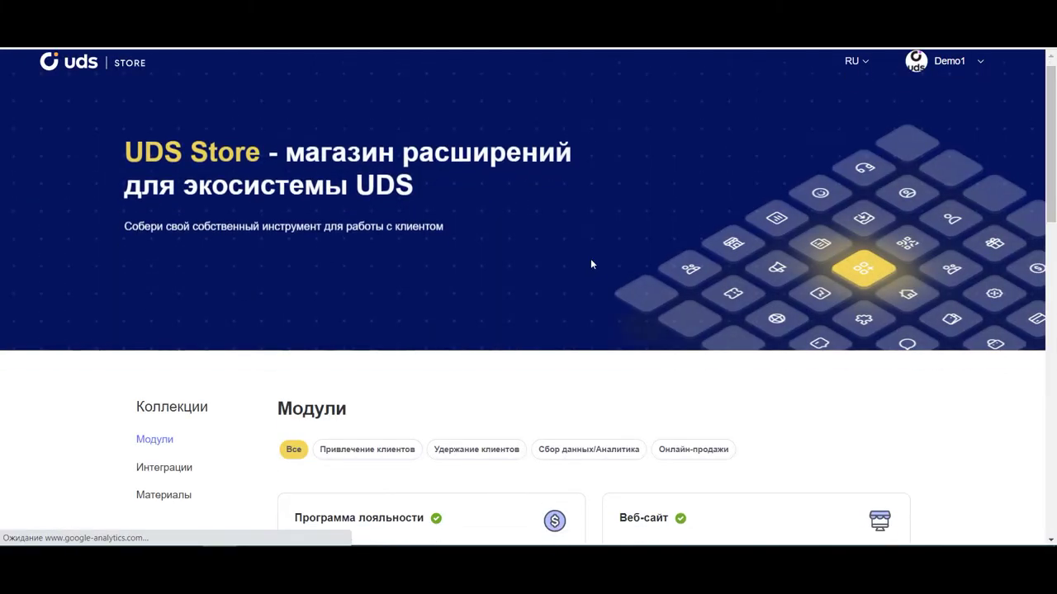
scroll(593, 271, "down", 5)
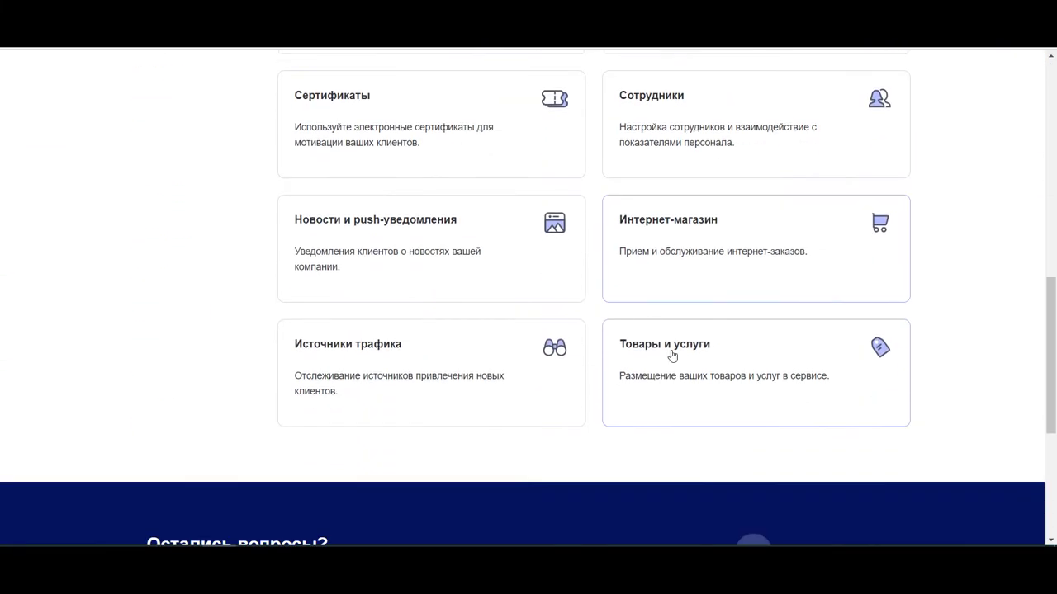
left_click(672, 355)
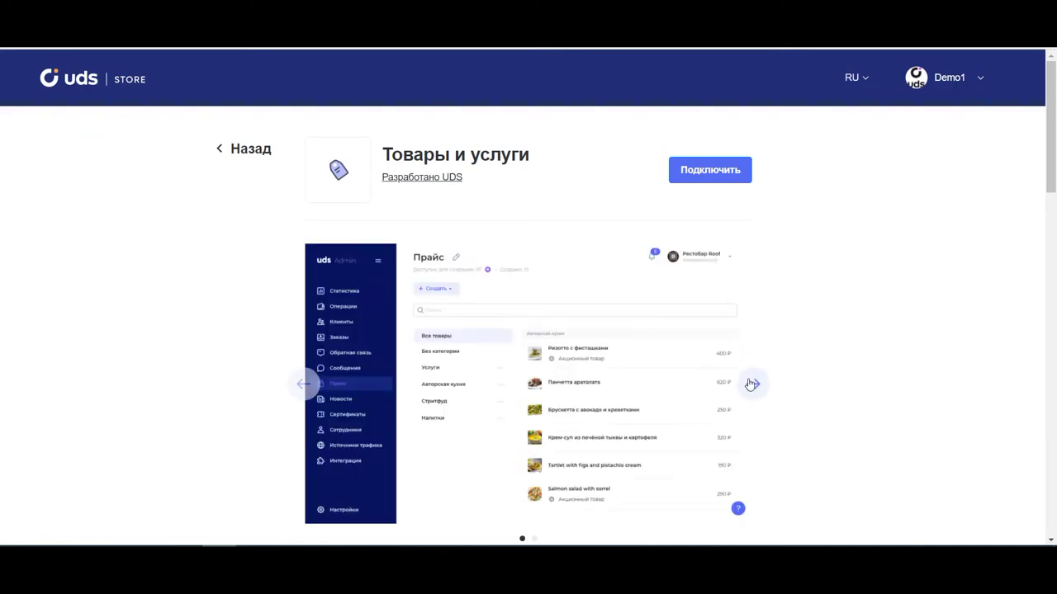
- Review the "Товары и услуги" module description, connect the module and proceed to its settings
scroll(614, 300, "down", 9)
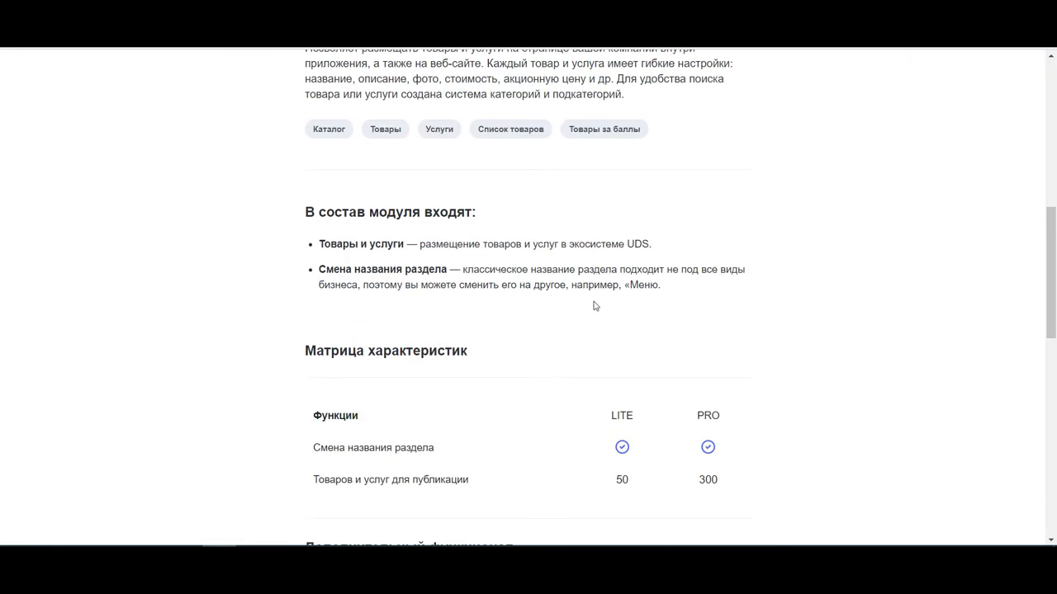
scroll(592, 305, "up", 6)
scroll(592, 304, "up", 4)
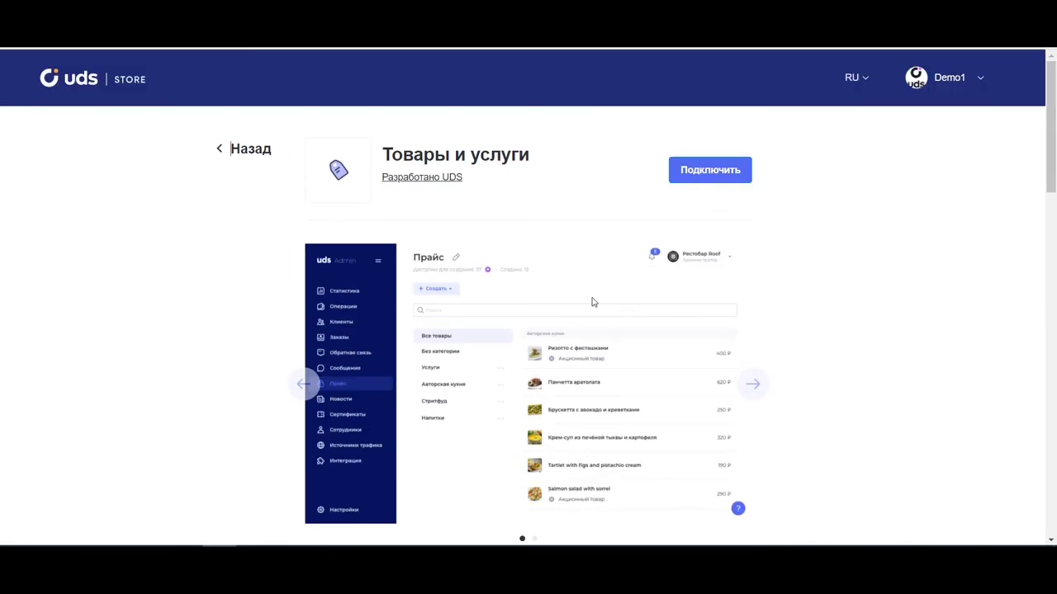
left_click(699, 172)
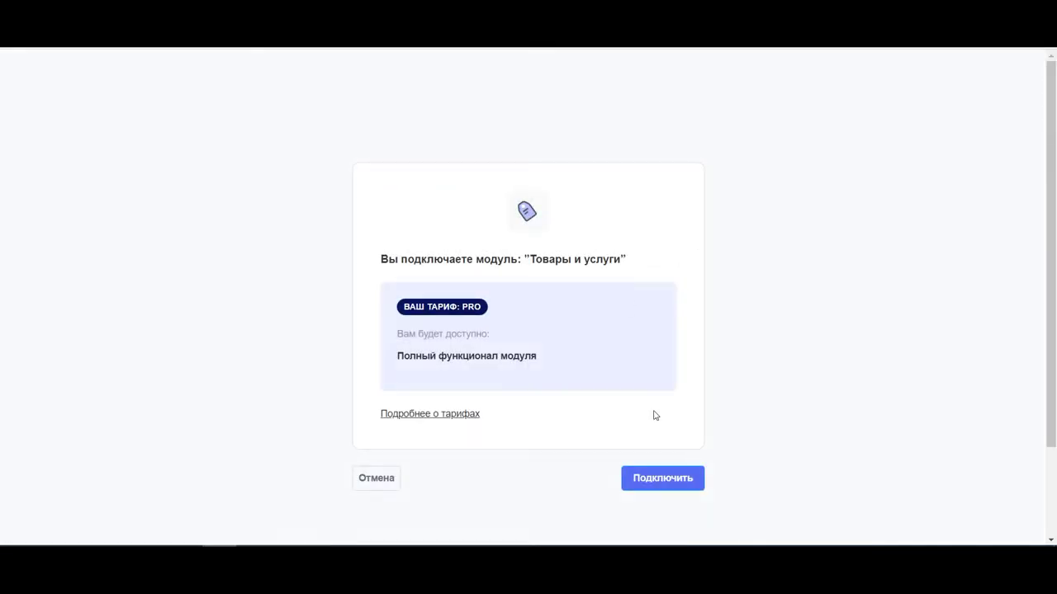
left_click(661, 479)
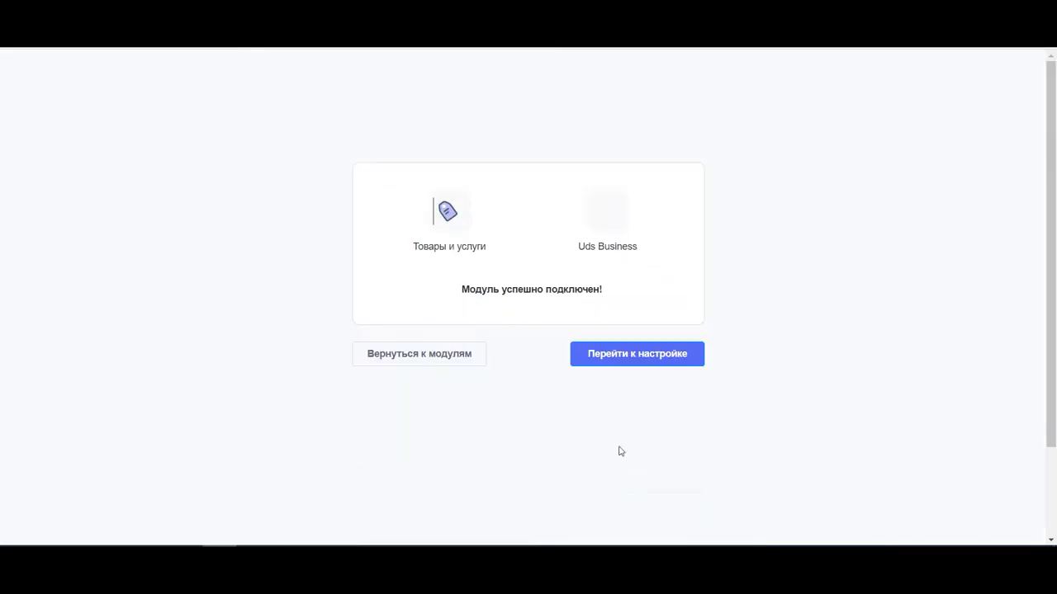
left_click(605, 361)
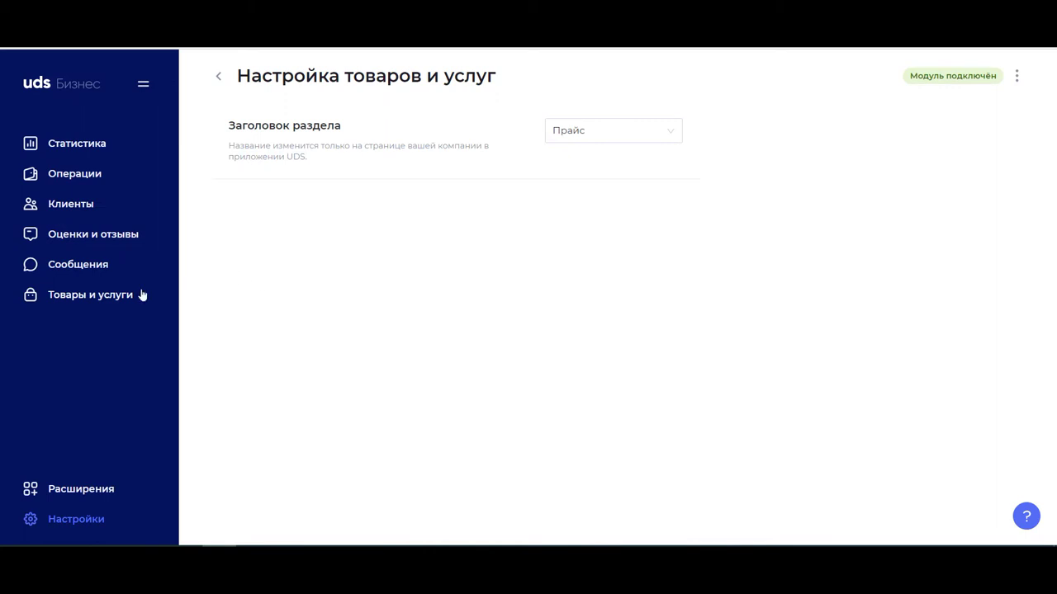
- Create a top-level category named "КАтегория1" in the goods and services section
left_click(89, 300)
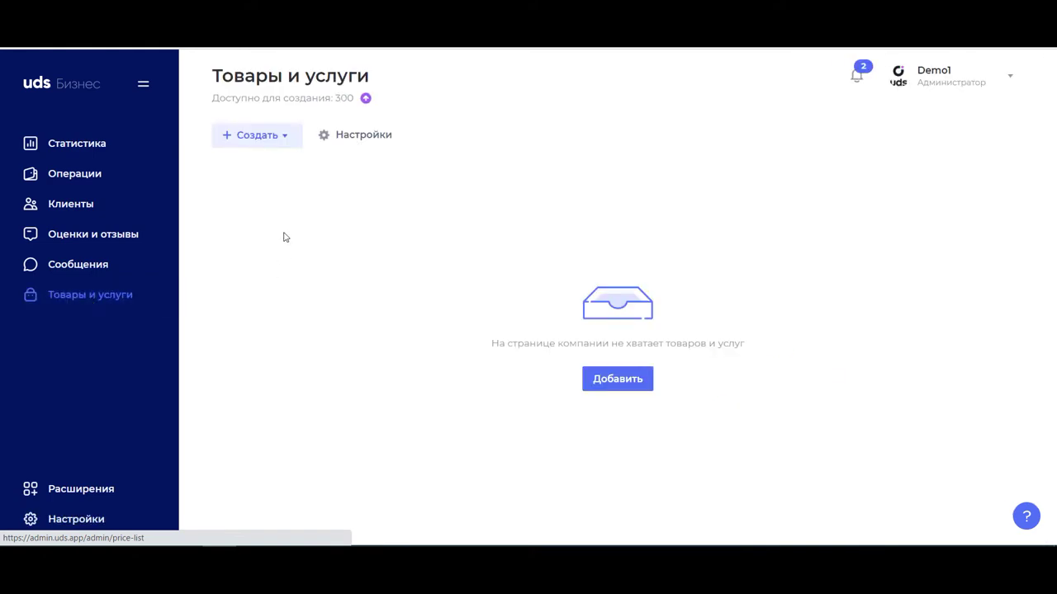
left_click(262, 139)
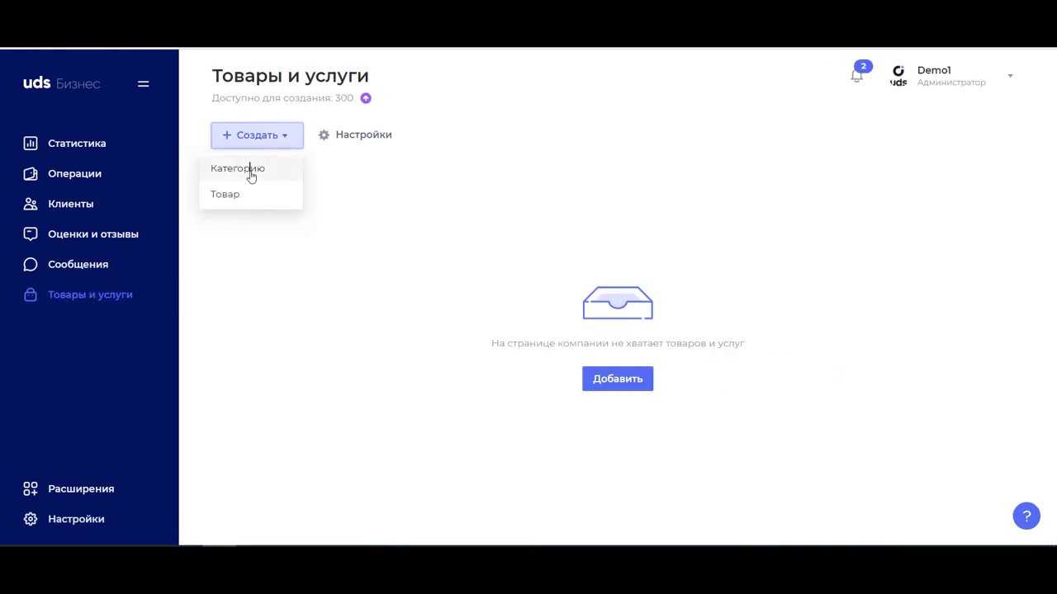
left_click(252, 172)
left_click(389, 256)
type("КАтегория1")
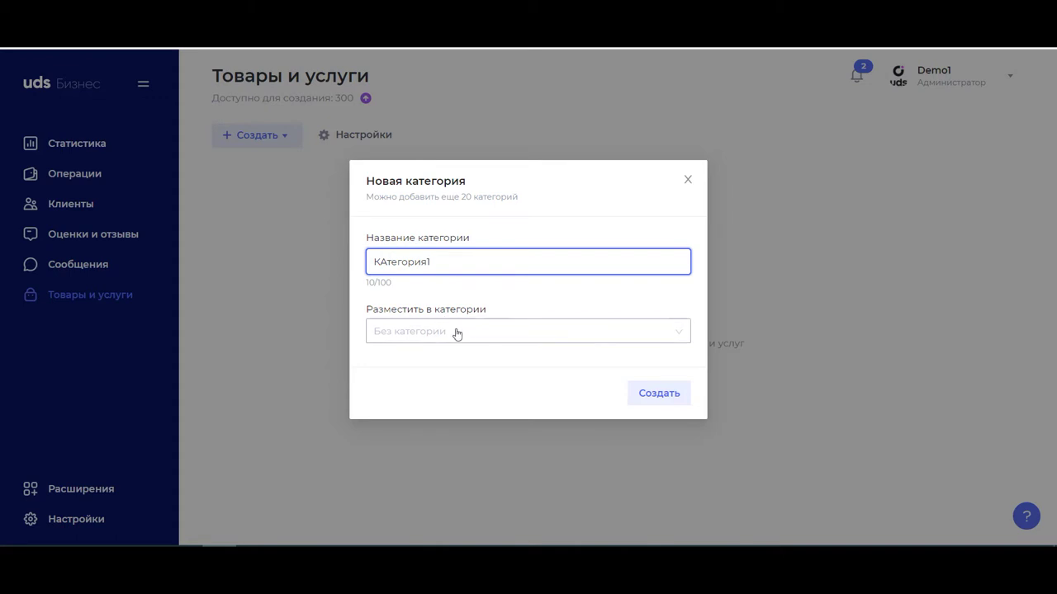
left_click(637, 395)
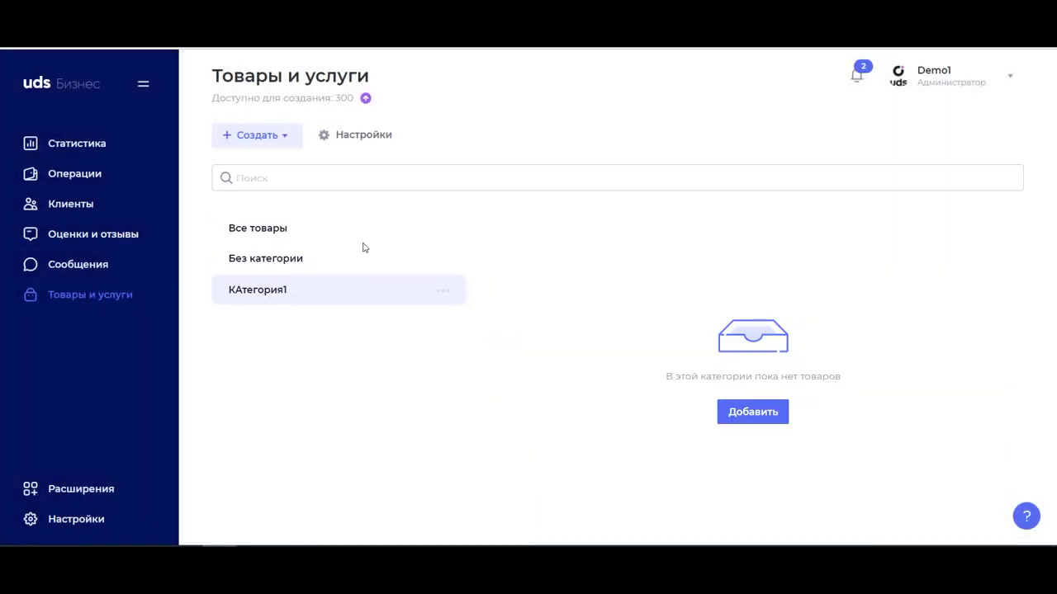
- Create a subcategory named "Подкатегория" inside КАтегория1
left_click(442, 296)
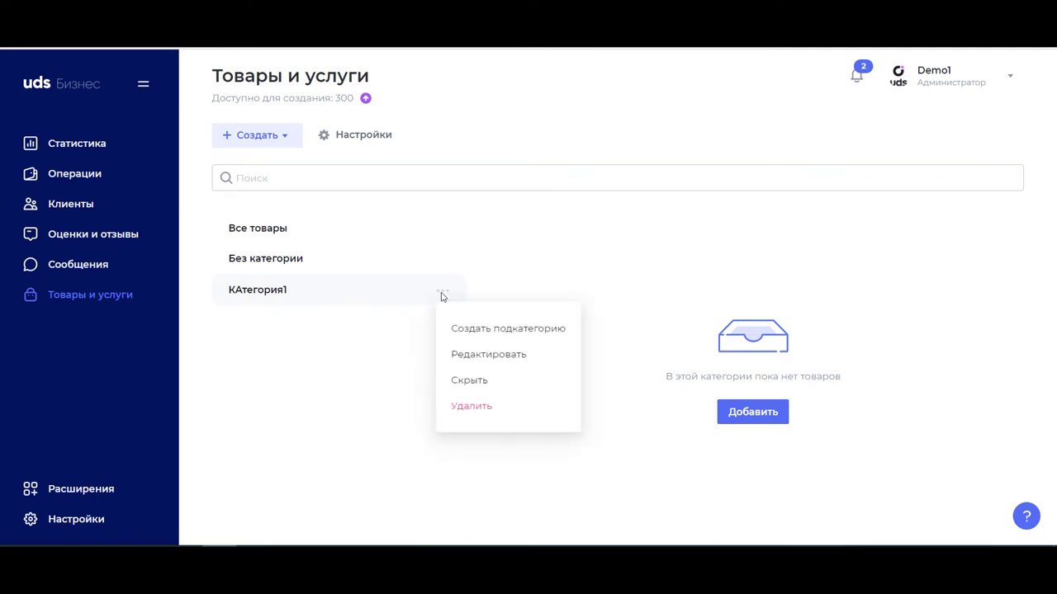
left_click(487, 330)
left_click(413, 261)
type("Подкатегория")
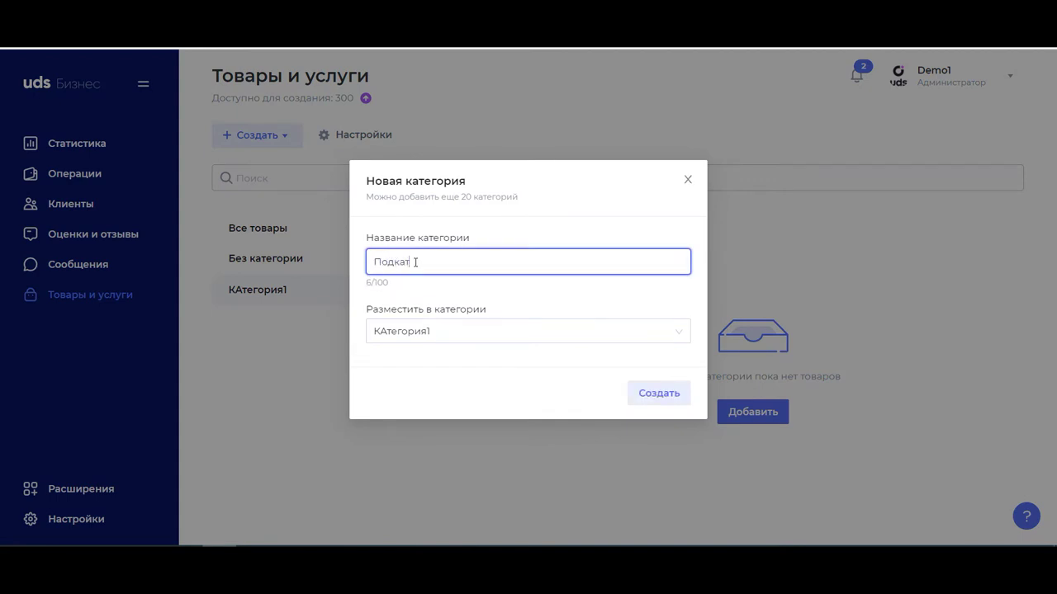
left_click(634, 392)
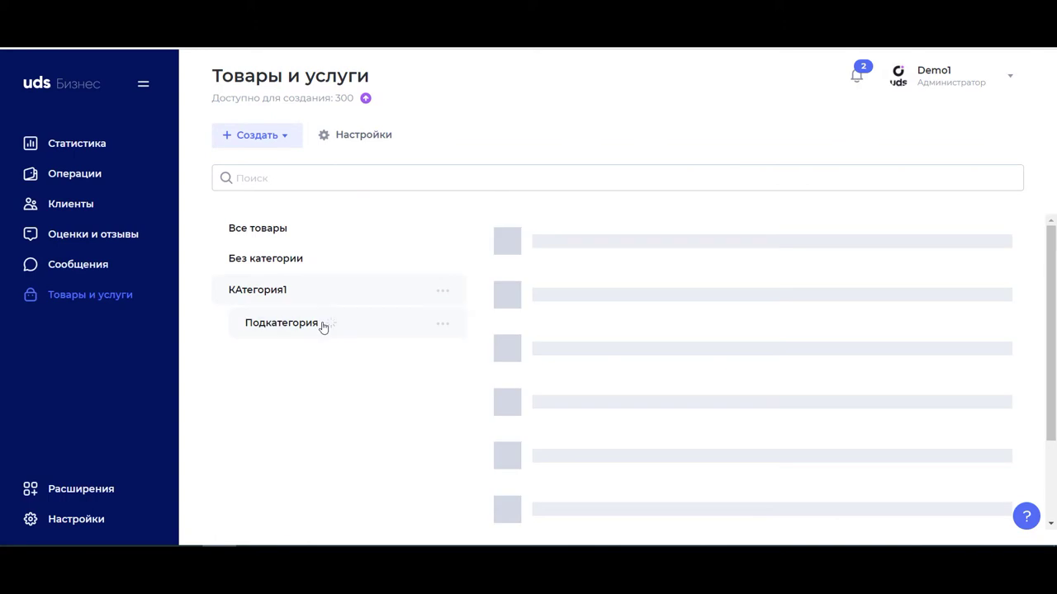
- Start a new product in Подкатегория, named "Товар1" with the description "описание товара"
left_click(323, 328)
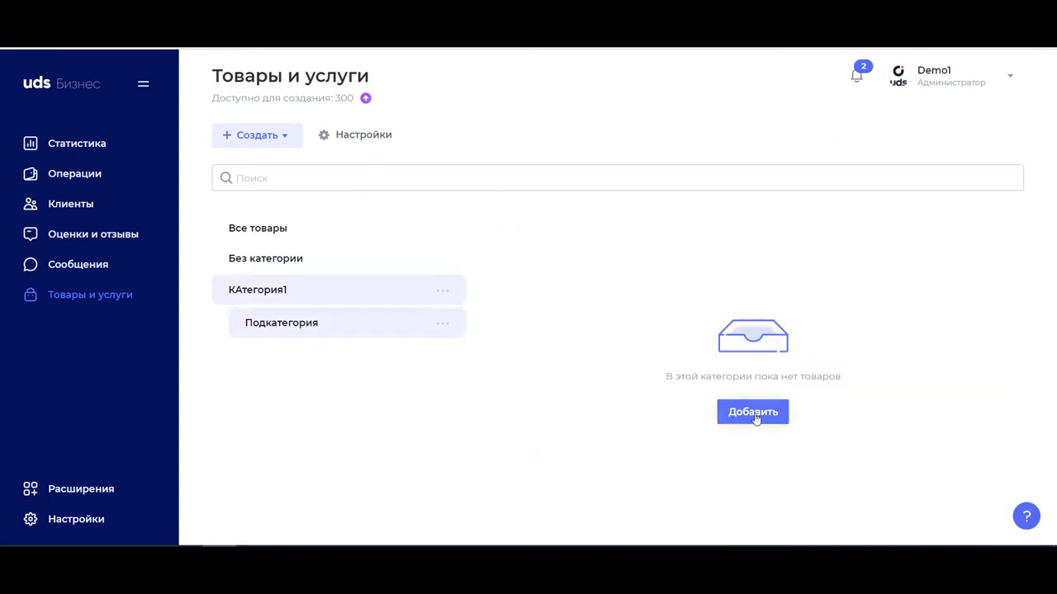
left_click(753, 413)
left_click(304, 136)
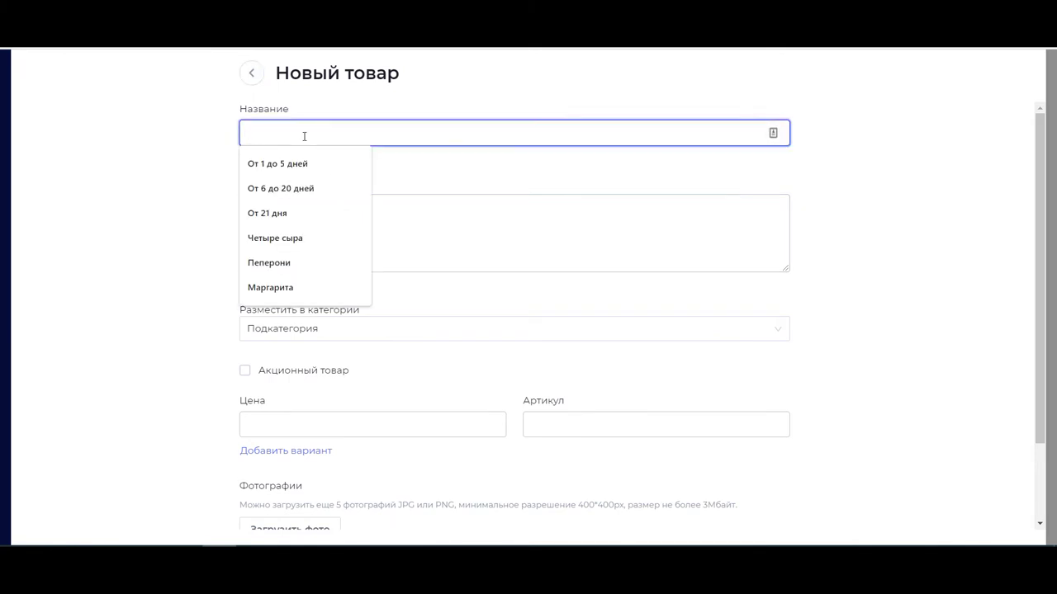
type("Товар1")
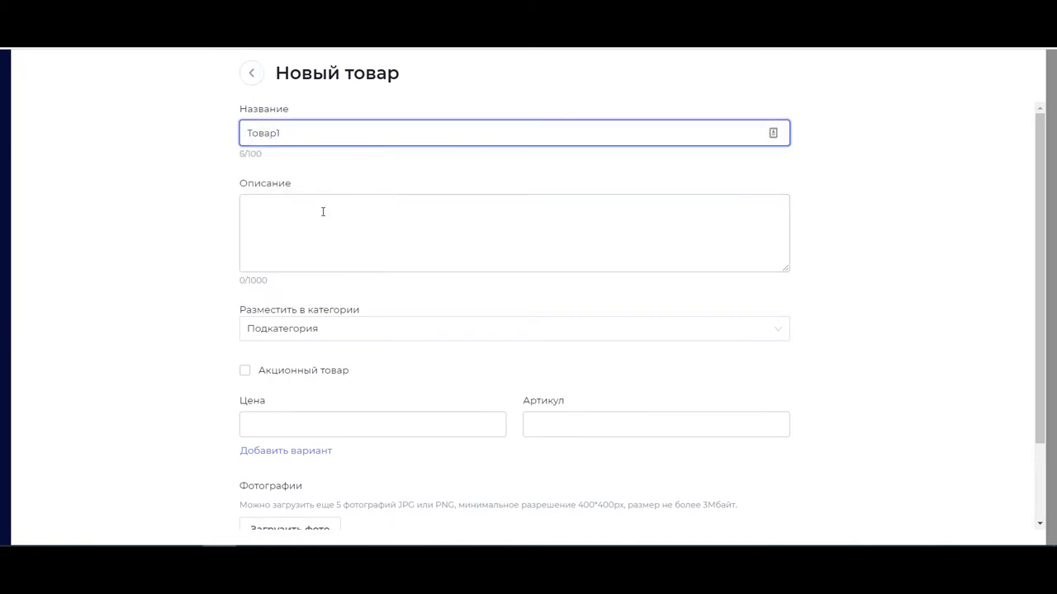
left_click(322, 212)
type("о")
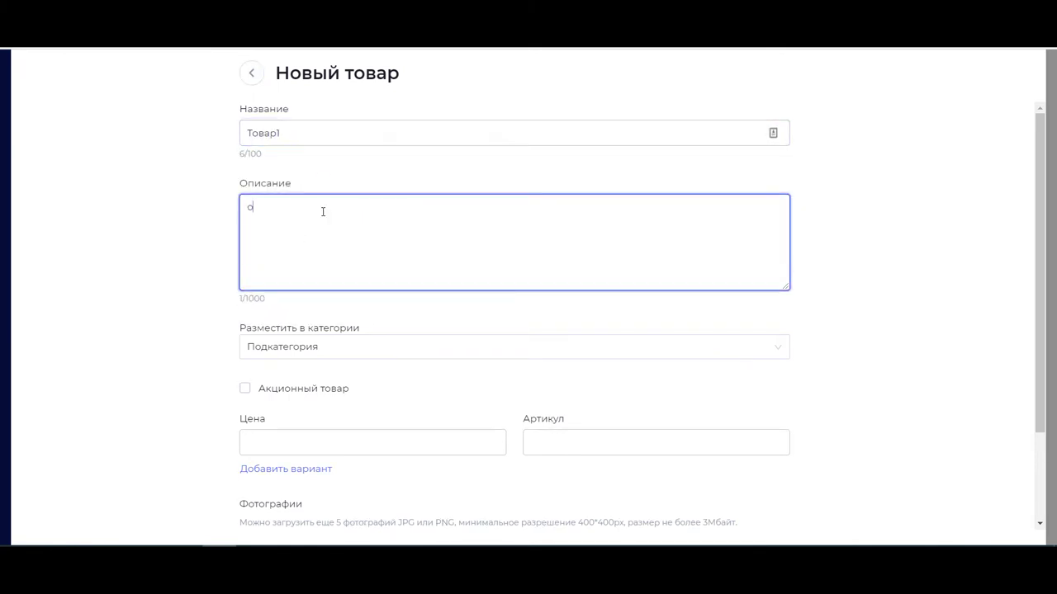
type("писание товара")
- Check the category choices, leave the product in Подкатегория and set its price to 100
left_click(307, 345)
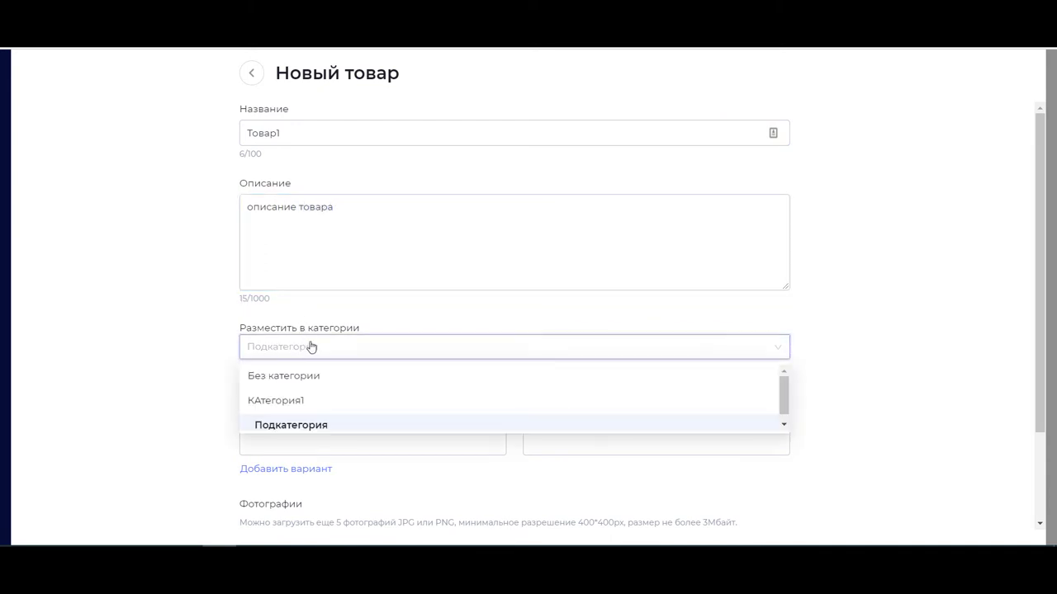
left_click(347, 316)
scroll(366, 311, "down", 2)
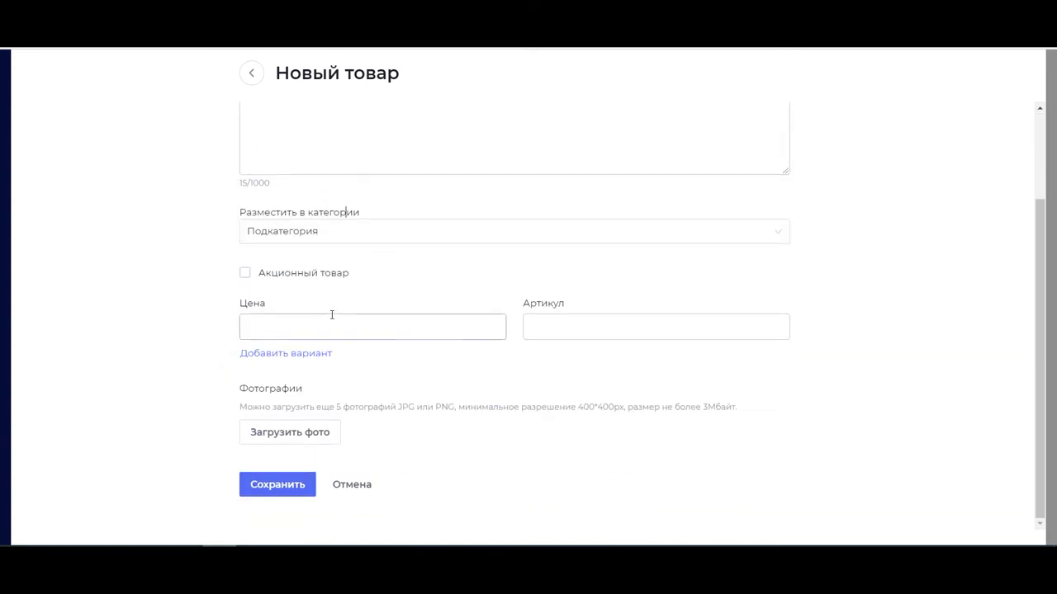
left_click(307, 327)
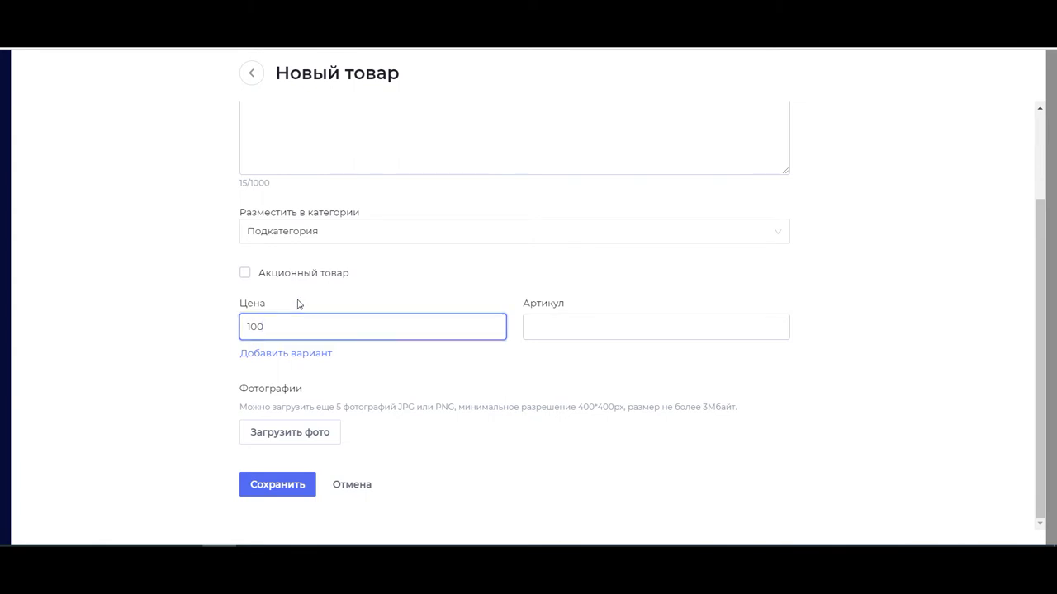
left_click(245, 274)
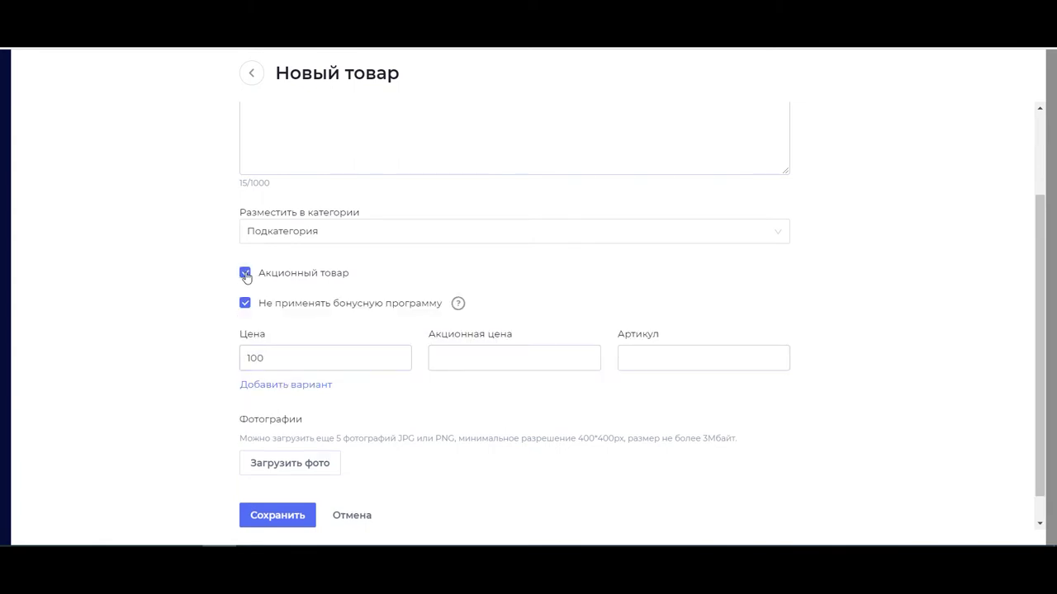
left_click(472, 369)
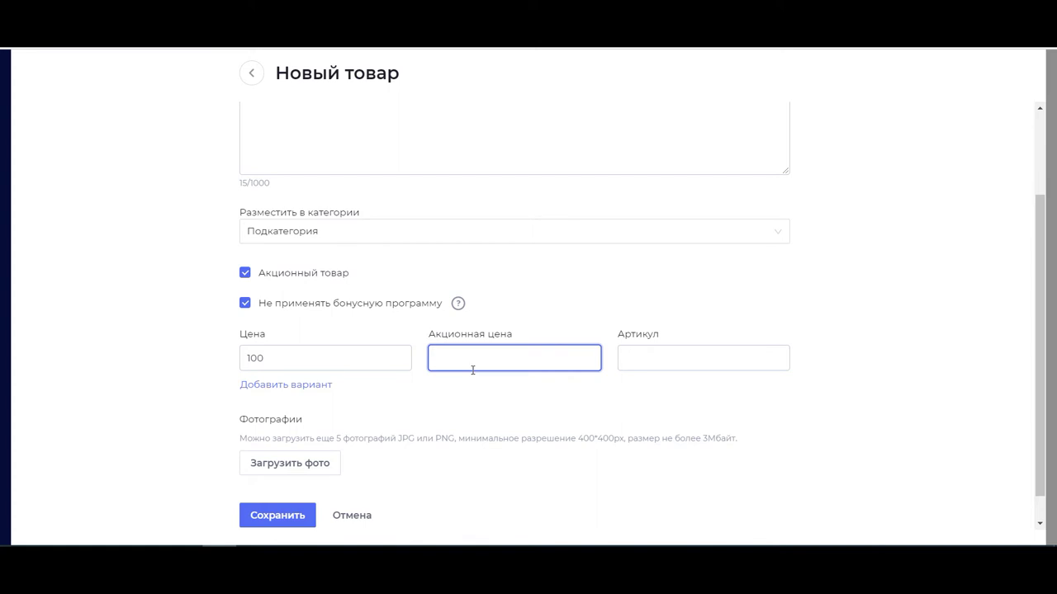
left_click(245, 274)
left_click(288, 331)
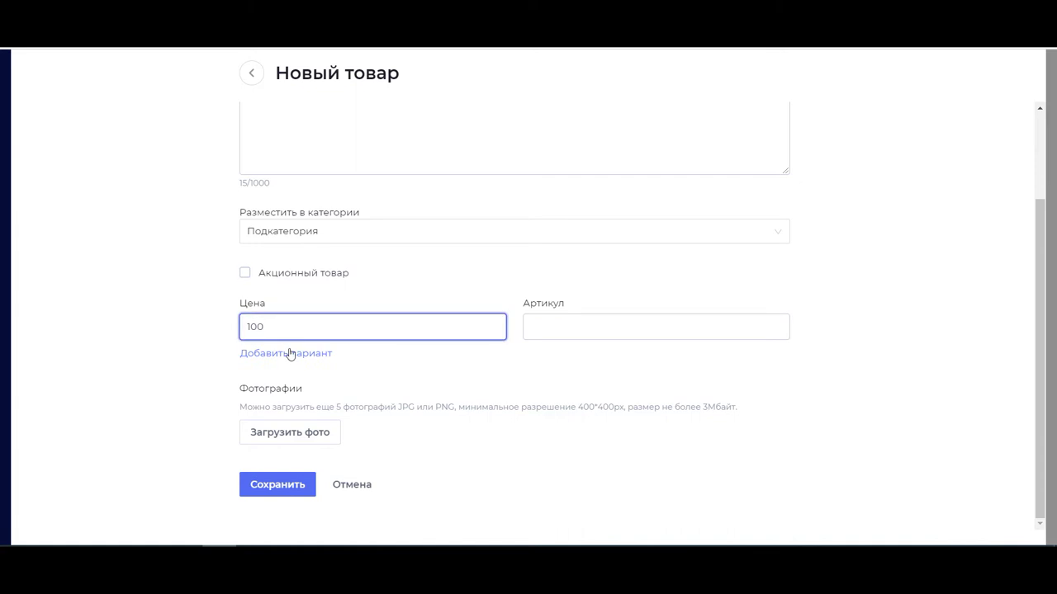
- Add variant rows to the product and name the first variant "s"
left_click(289, 353)
left_click(309, 329)
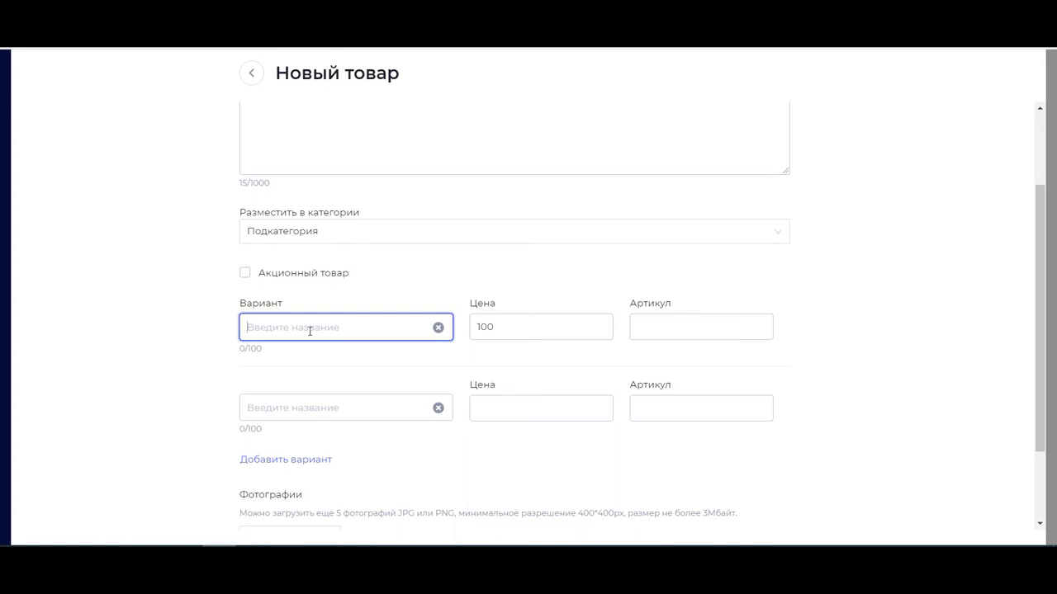
type("чд")
key("BackSpace")
key("BackSpace")
type("ы")
key("BackSpace")
type("s")
key("BackSpace")
type("s")
key("Tab")
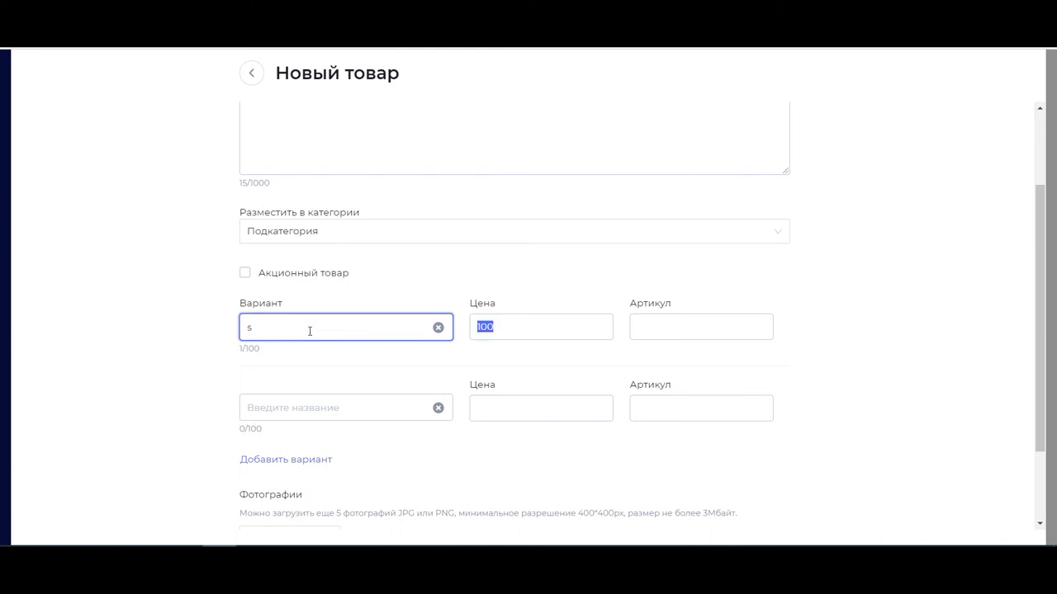
- Name the second product variant "m" and set its price to 100
left_click(286, 408)
type("m")
scroll(398, 361, "down", 2)
left_click(492, 307)
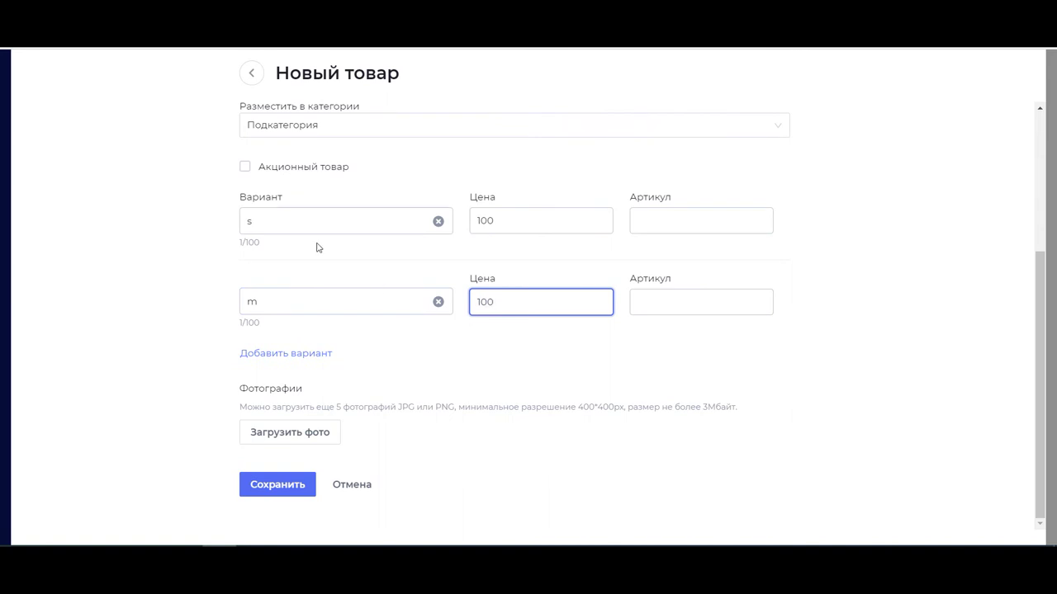
scroll(442, 338, "up", 2)
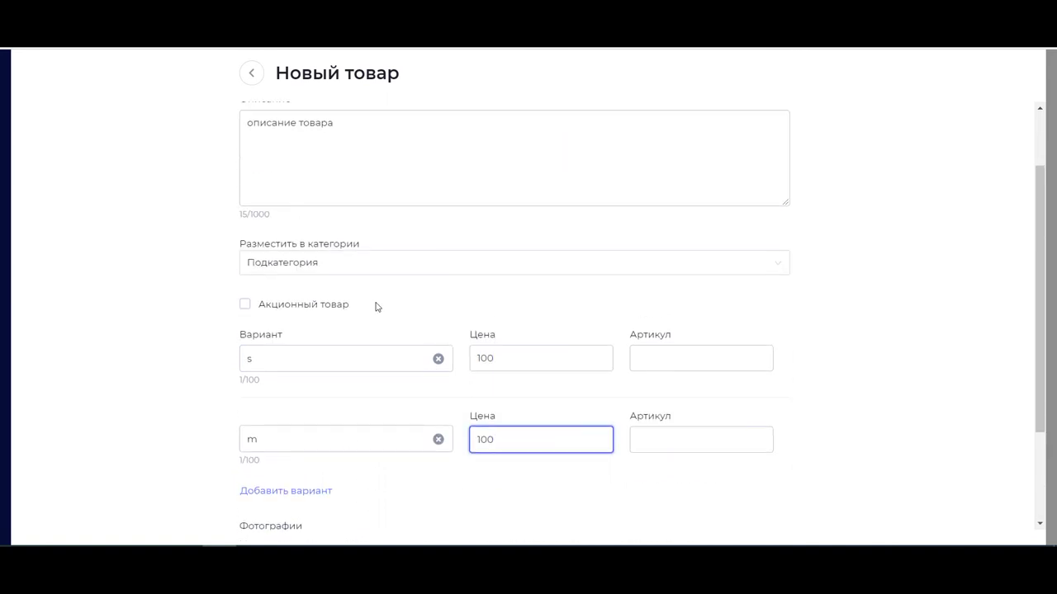
scroll(349, 359, "down", 2)
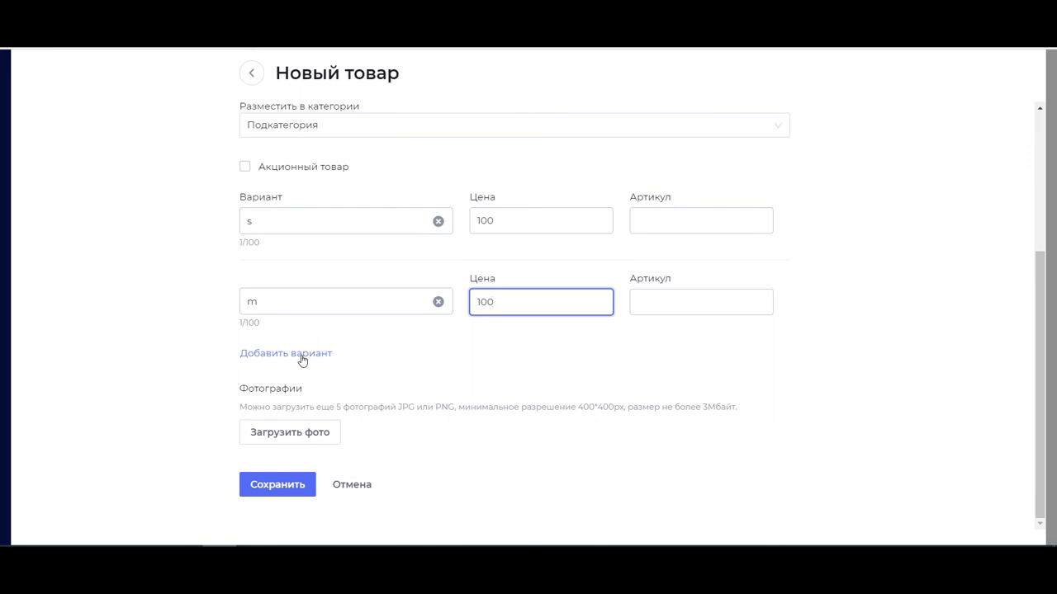
left_click(302, 355)
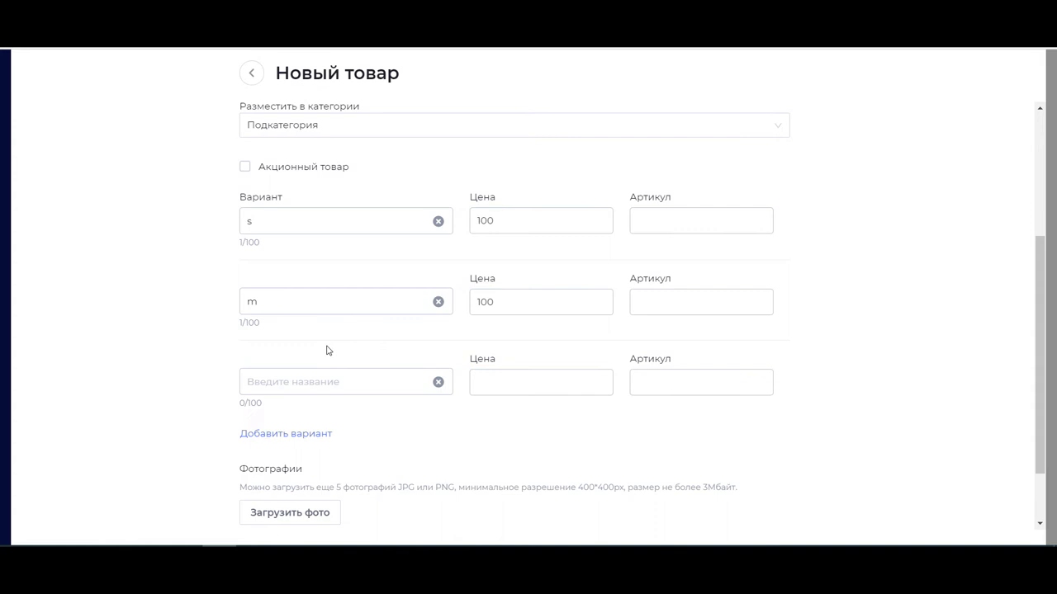
left_click(437, 382)
- Remove the empty third variant row and upload the photo Screenshot_1 from Изображения, with the crop extended to the whole image
left_click(334, 428)
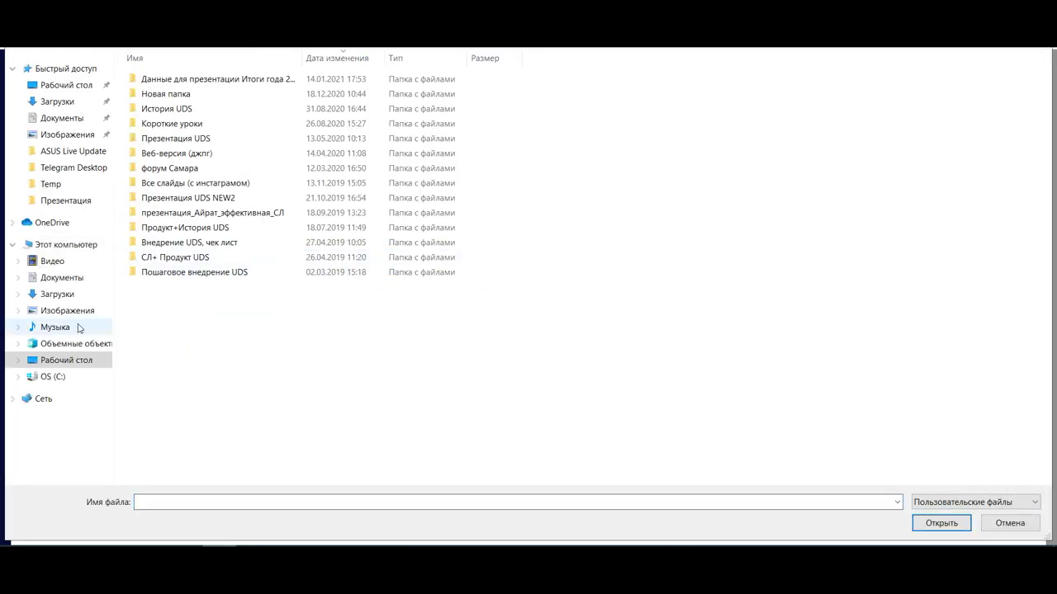
left_click(72, 314)
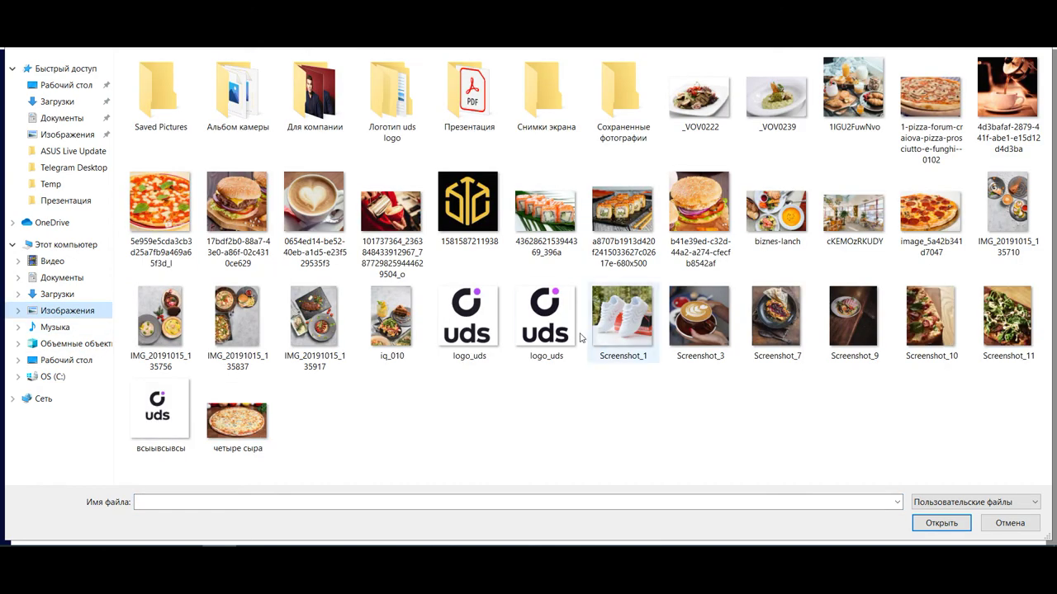
double_click(627, 343)
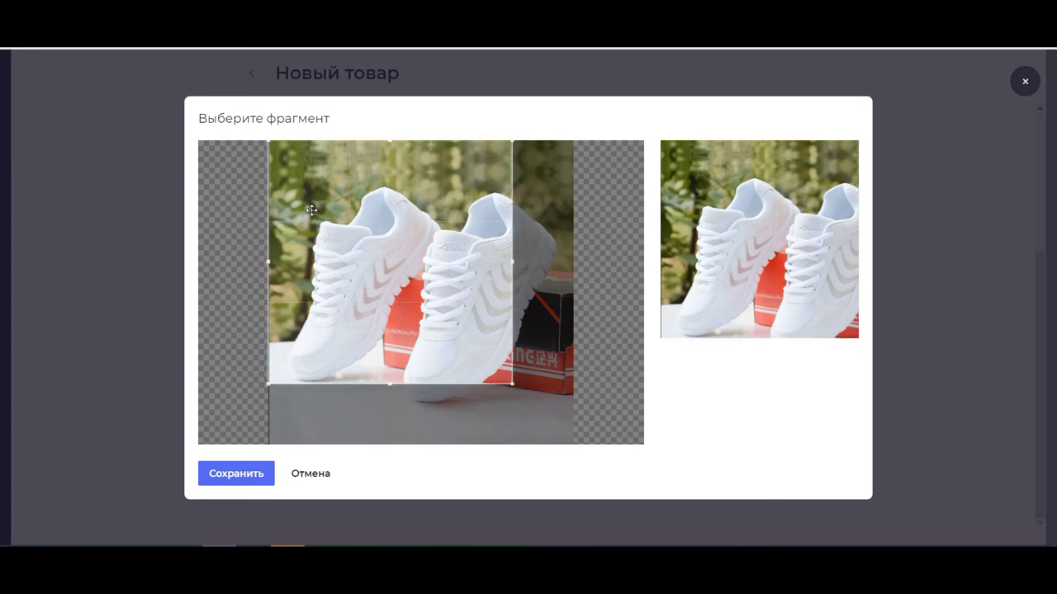
left_click_drag(513, 382, 577, 453)
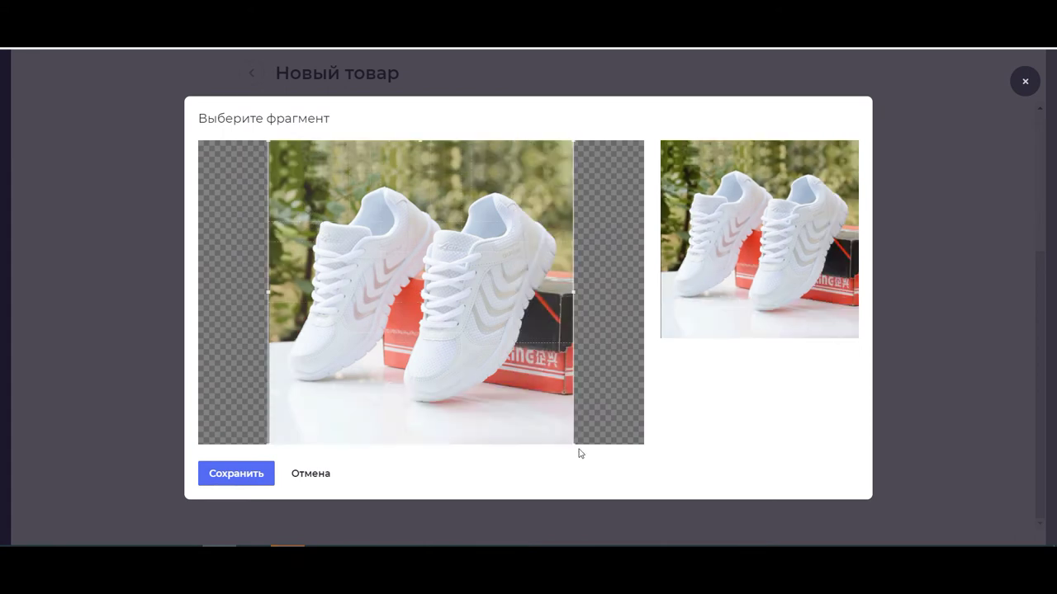
left_click(268, 471)
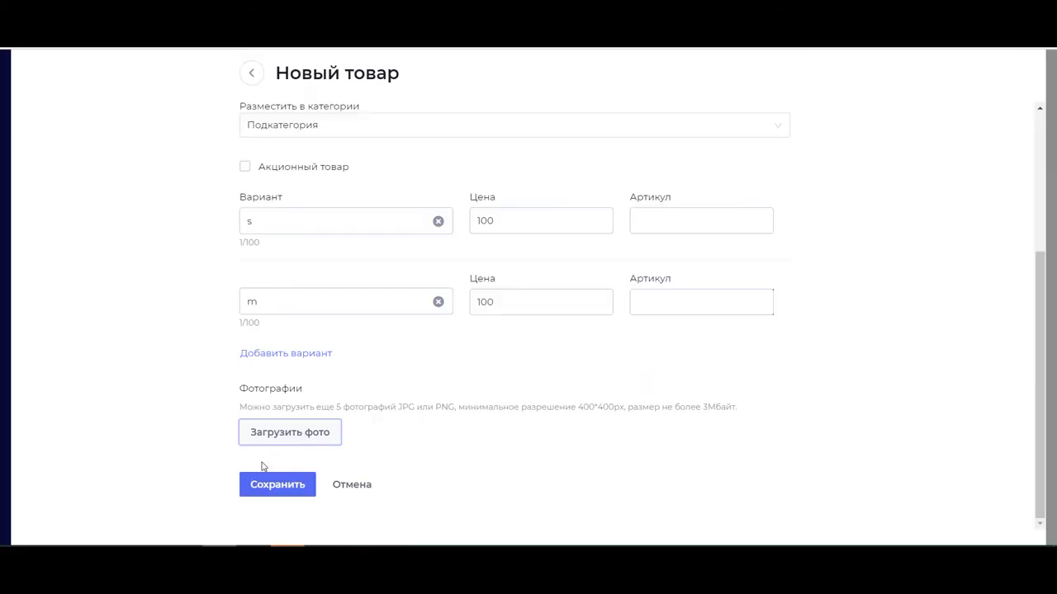
- Rename the product's two variants to "42" and "44" and save the product
double_click(276, 221)
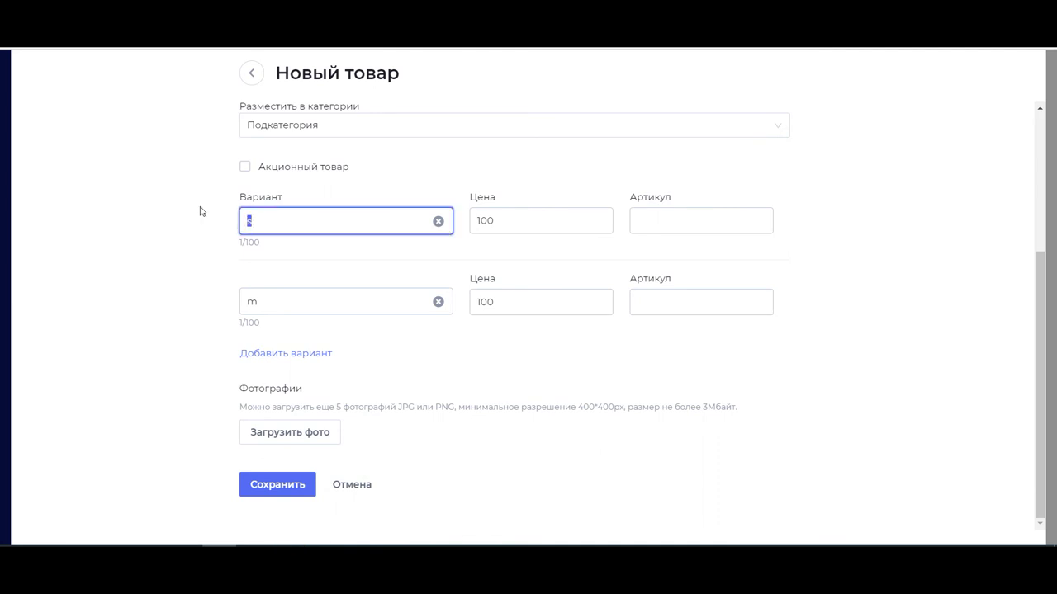
type("42")
left_click(266, 303)
key("BackSpace")
type("44")
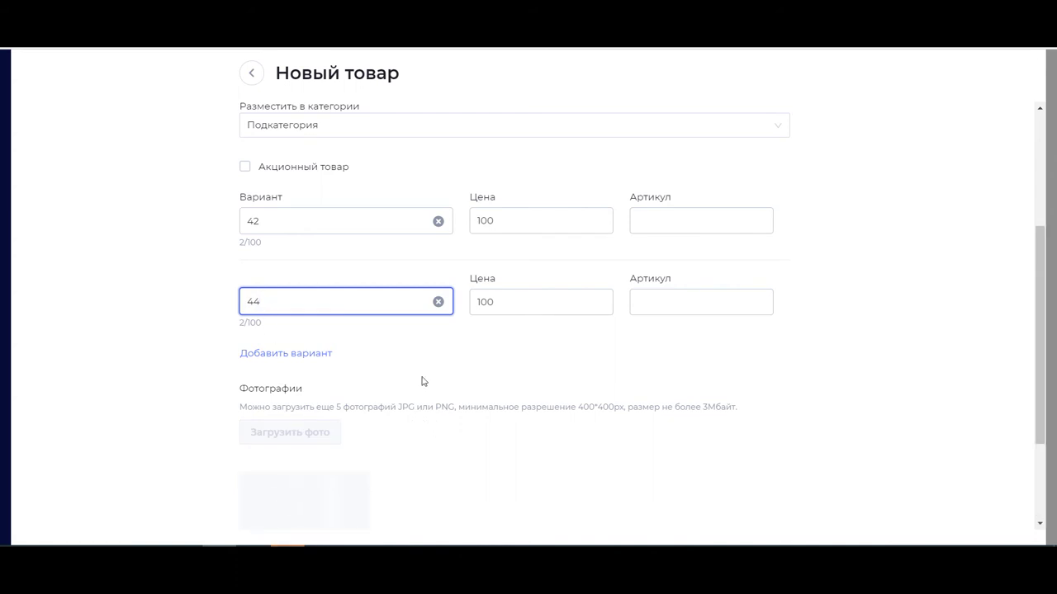
scroll(413, 341, "up", 3)
scroll(423, 272, "down", 3)
scroll(427, 256, "down", 2)
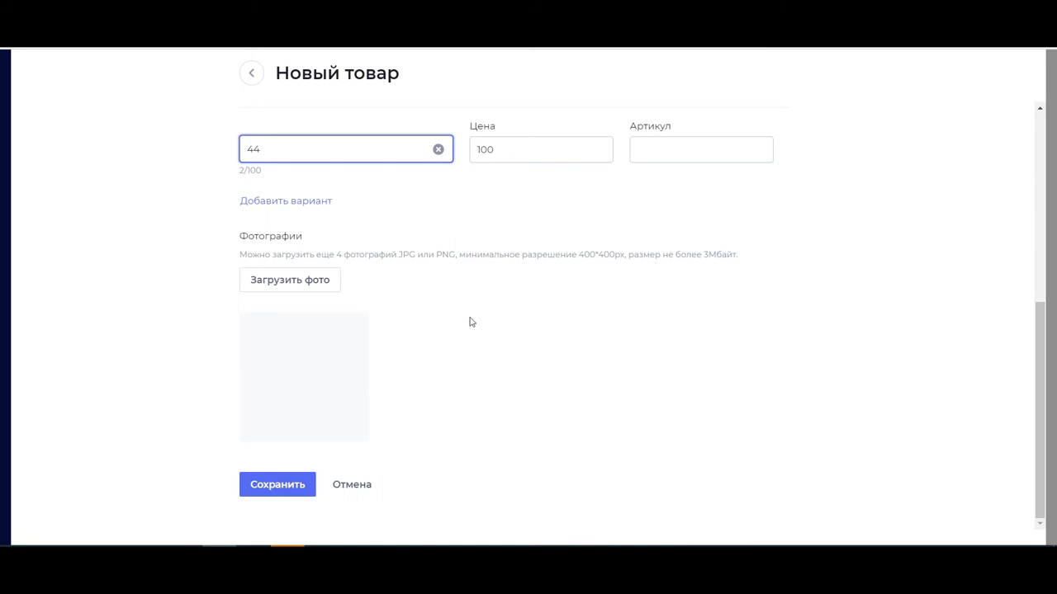
left_click(278, 486)
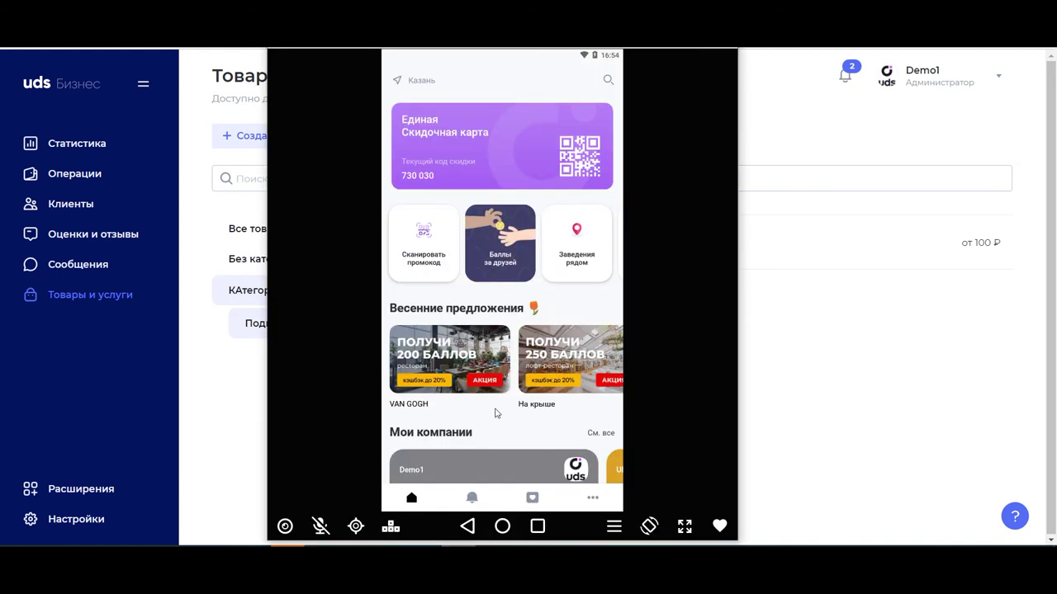
- Open the Demo1 company in the UDS mobile app and examine how the product is shown under Прайс
left_click_drag(493, 430, 497, 316)
left_click(498, 378)
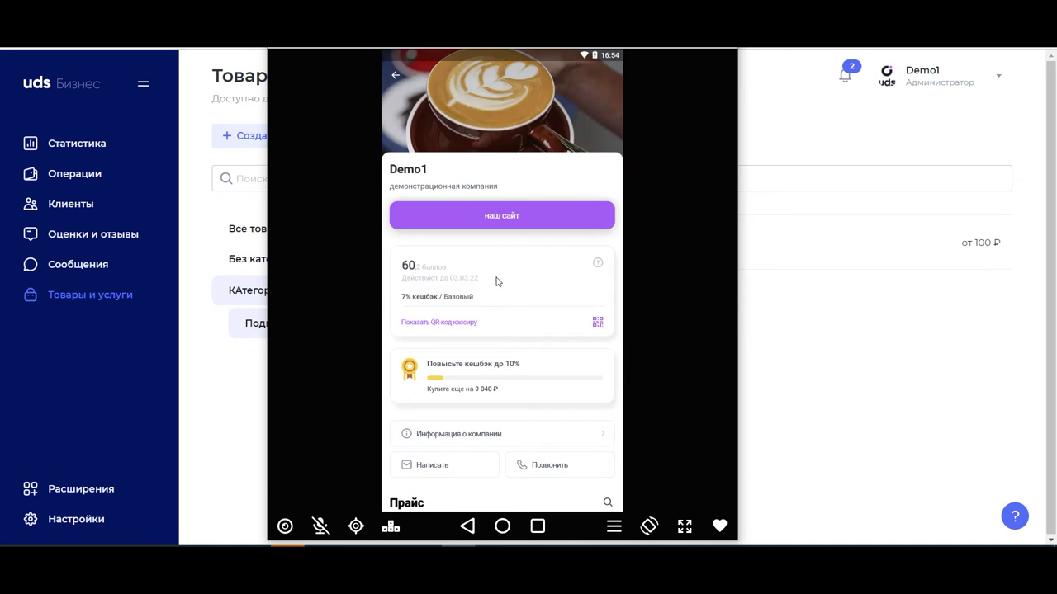
left_click_drag(516, 348, 506, 298)
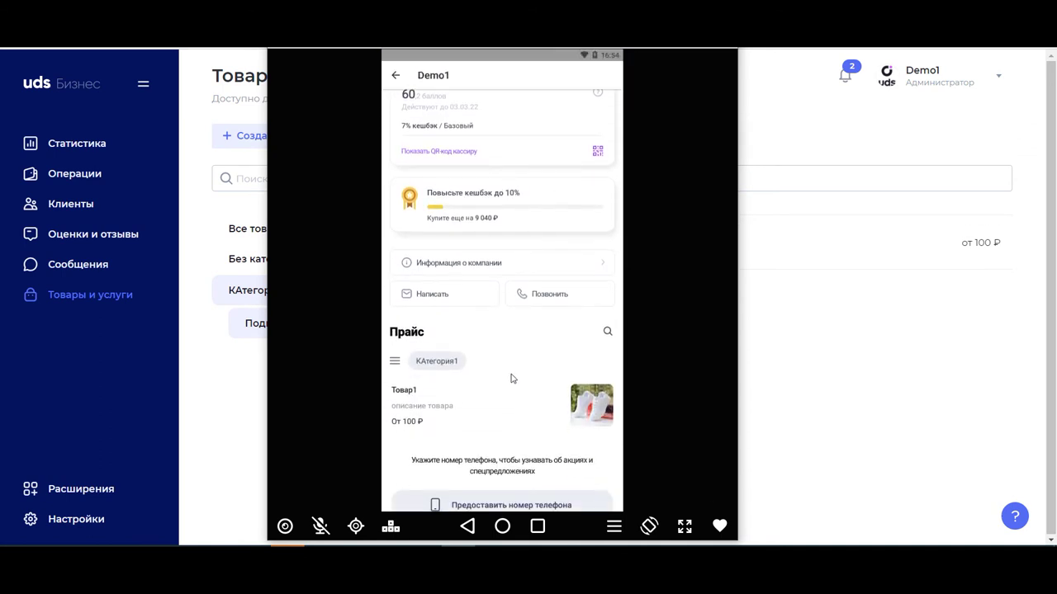
left_click_drag(514, 379, 509, 326)
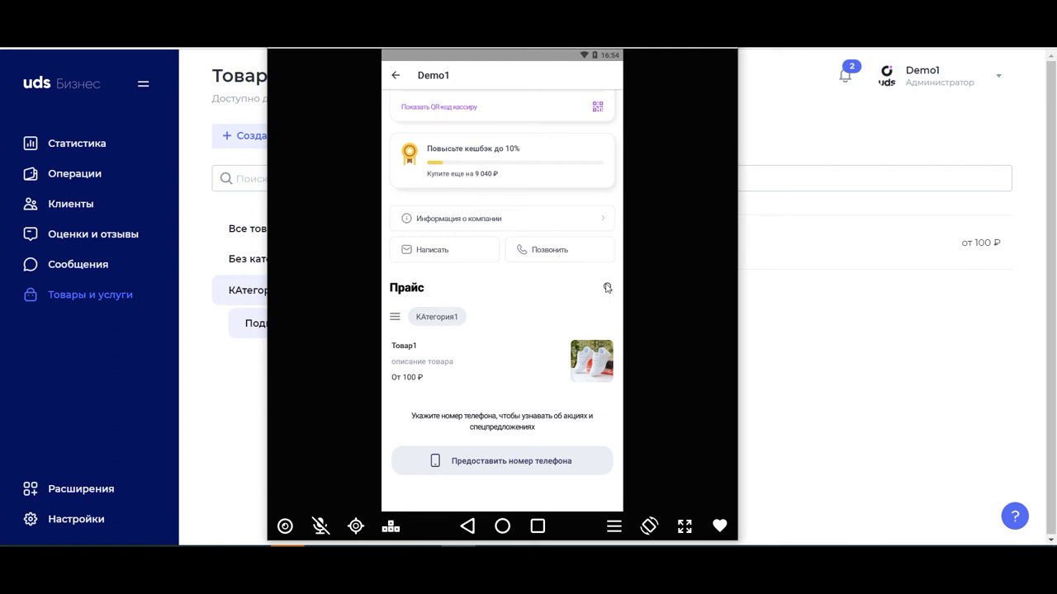
left_click(790, 349)
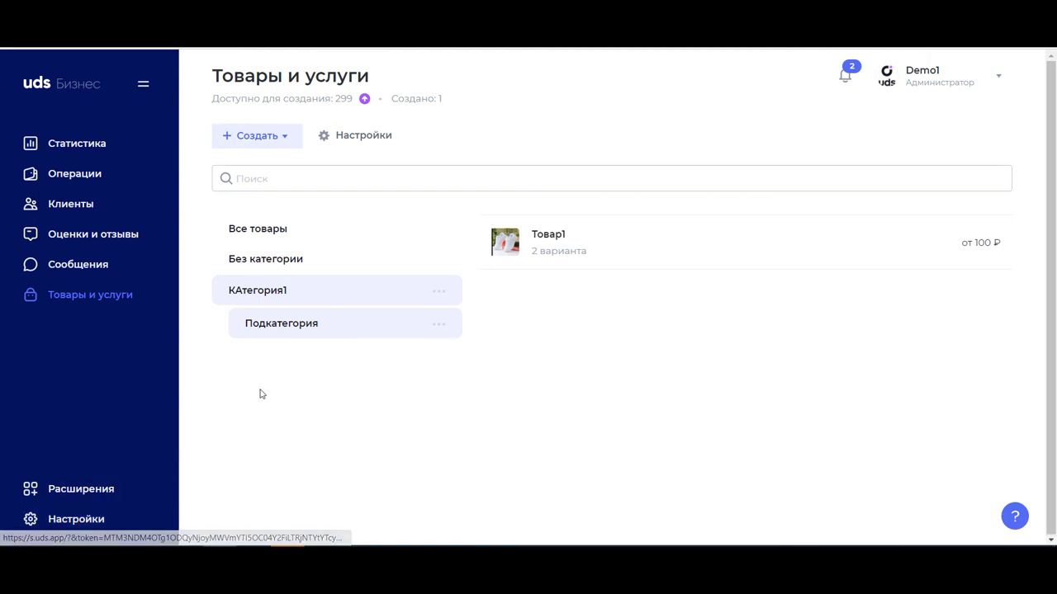
- Set the stock quantity of Товар1 to 2 pieces for variant 42 and 2 pieces for variant 44
mouse_move(979, 246)
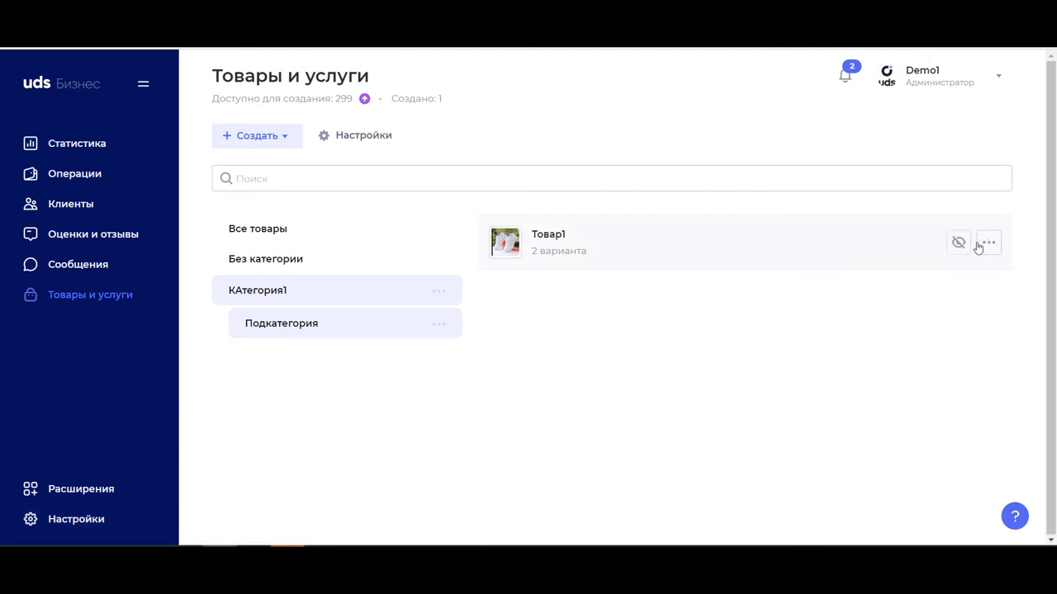
left_click(989, 246)
left_click(988, 244)
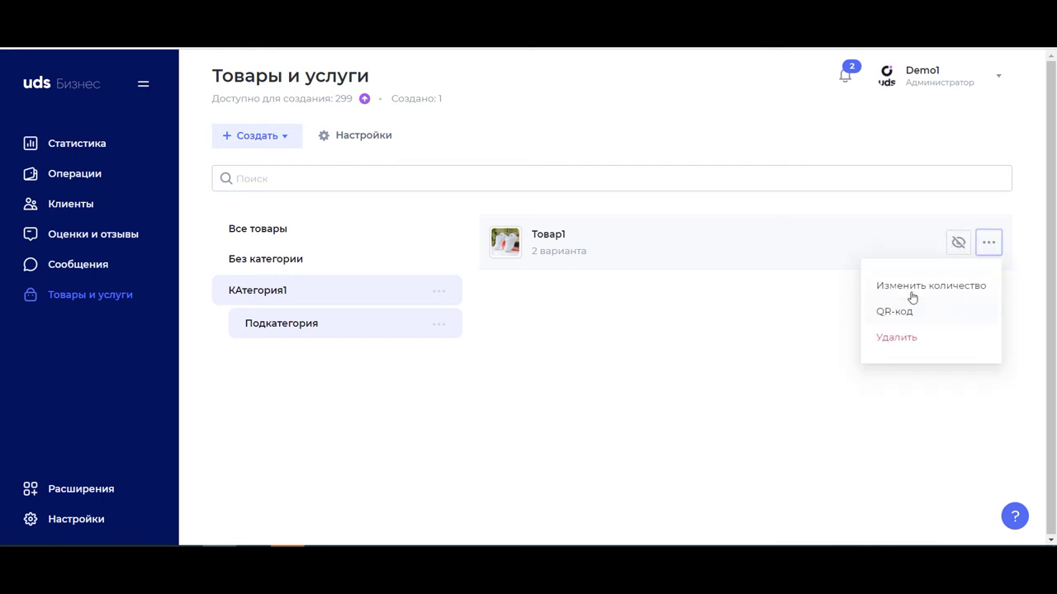
left_click(912, 291)
left_click(592, 265)
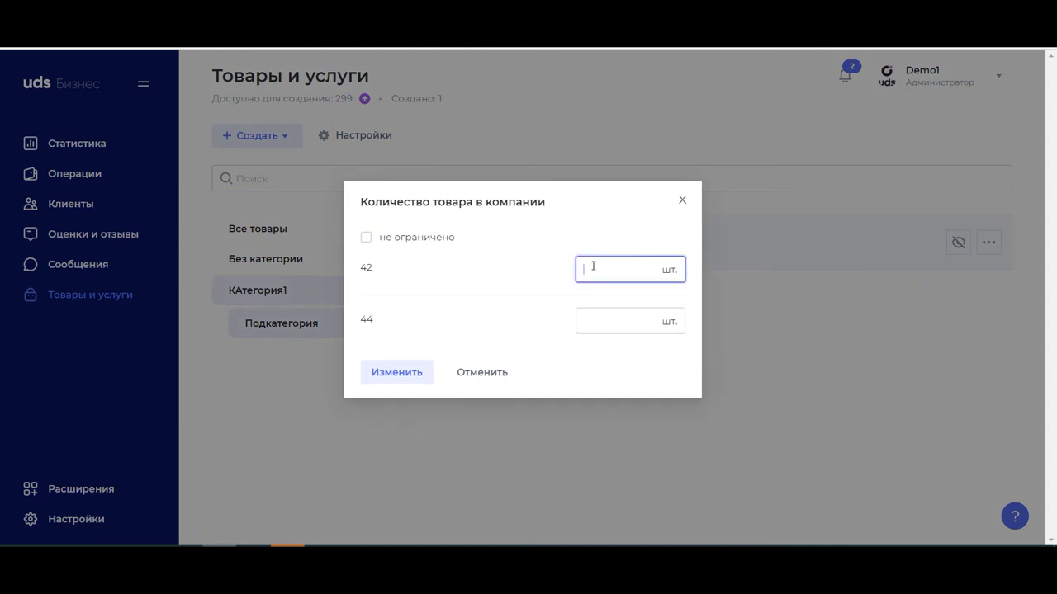
type("2")
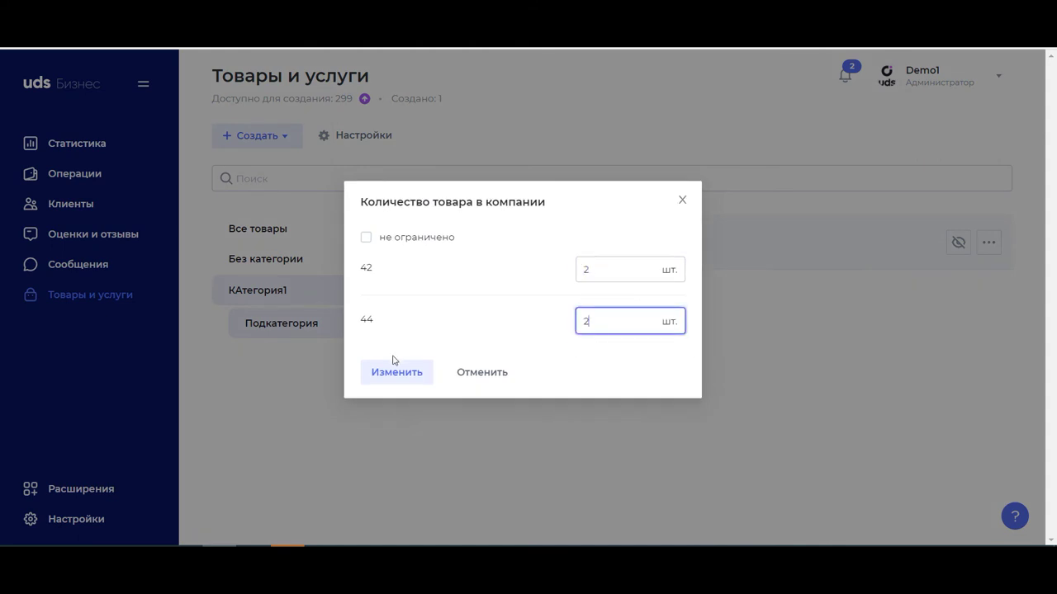
left_click(395, 372)
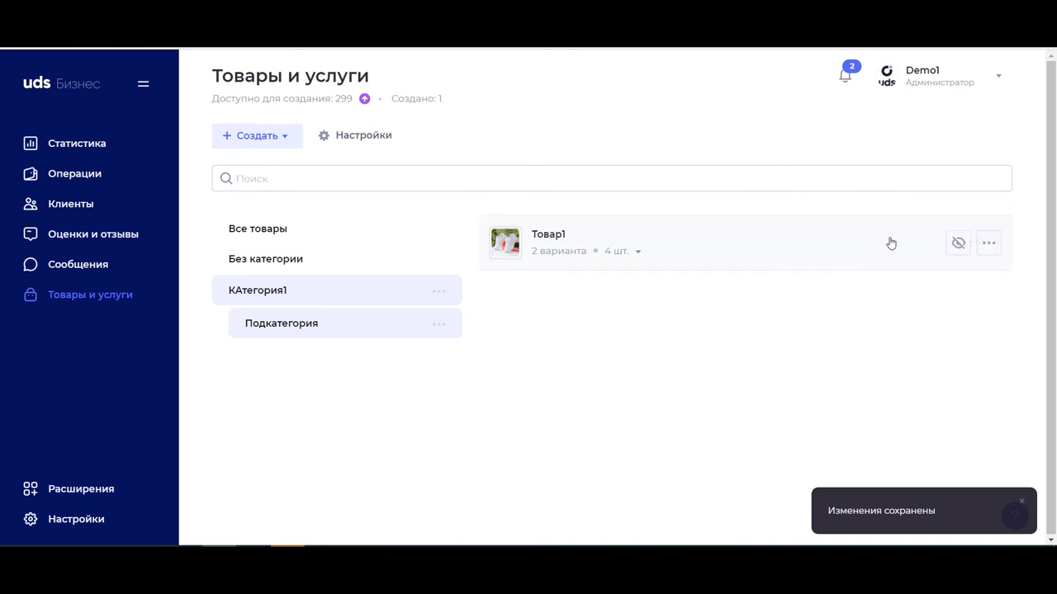
left_click(981, 245)
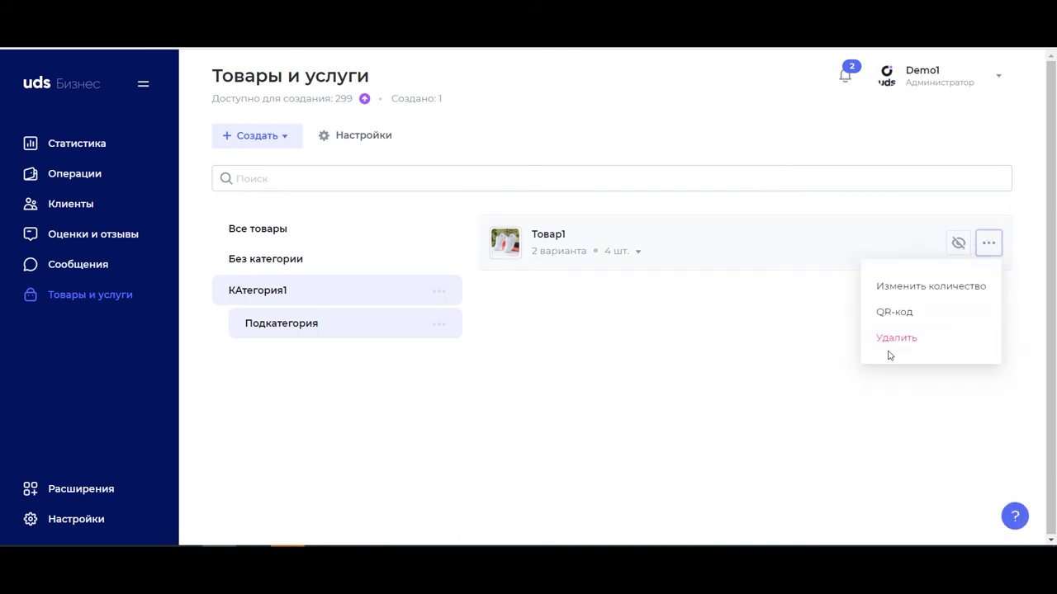
left_click(551, 360)
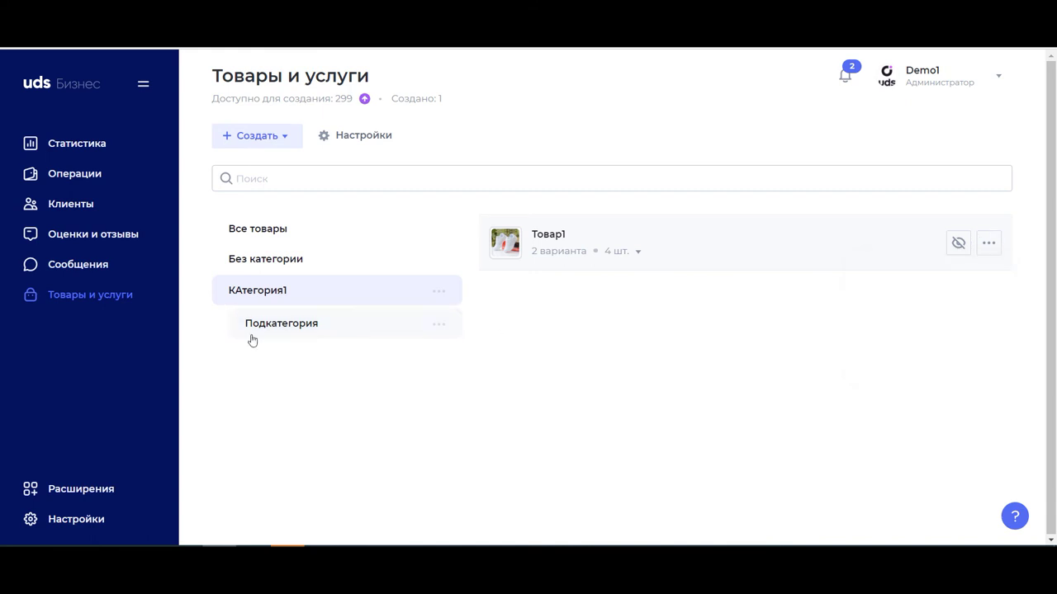
- Open the company's home page from the Веб-сайт settings, examine how the product appears there and close the page
left_click(91, 528)
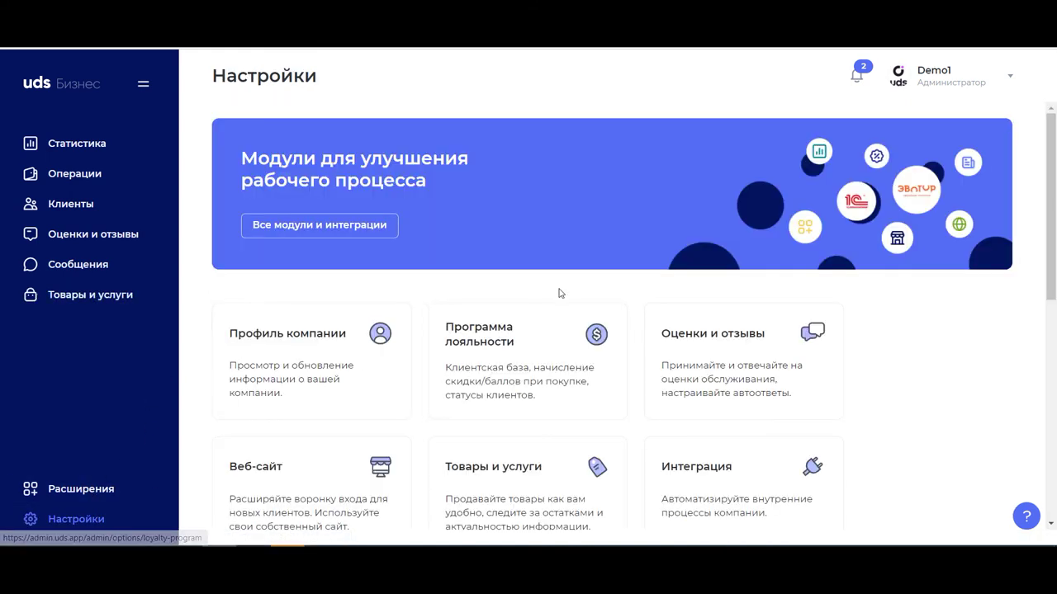
scroll(423, 307, "down", 1)
left_click(326, 429)
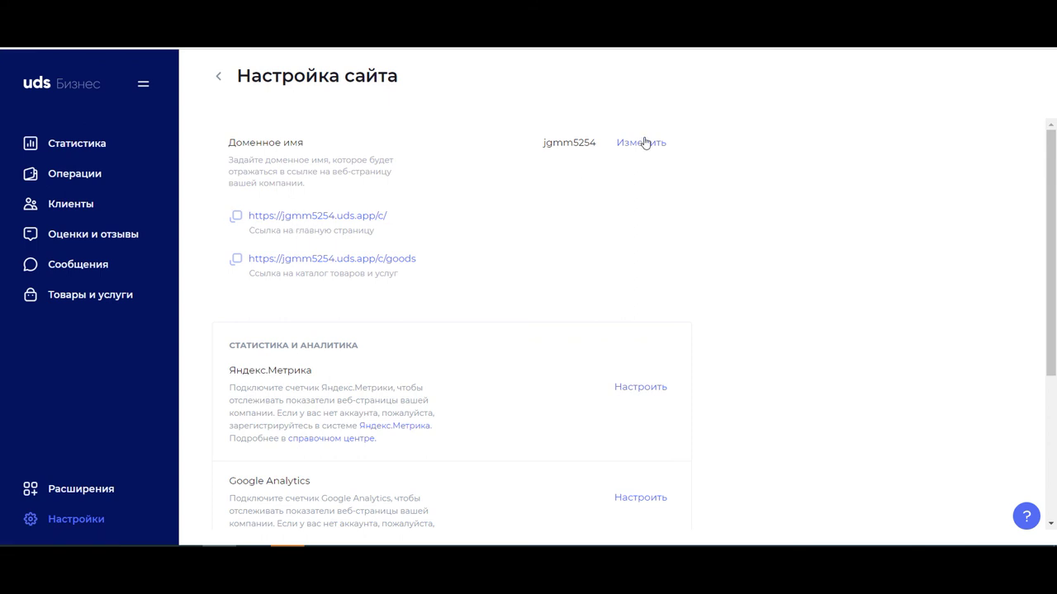
left_click(299, 218)
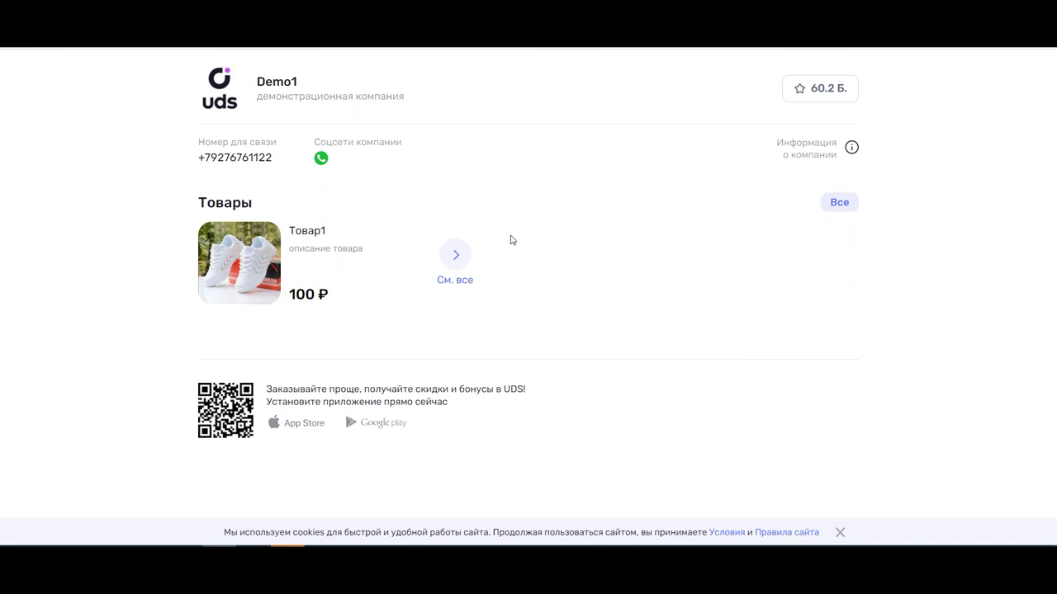
key("ctrl+w")
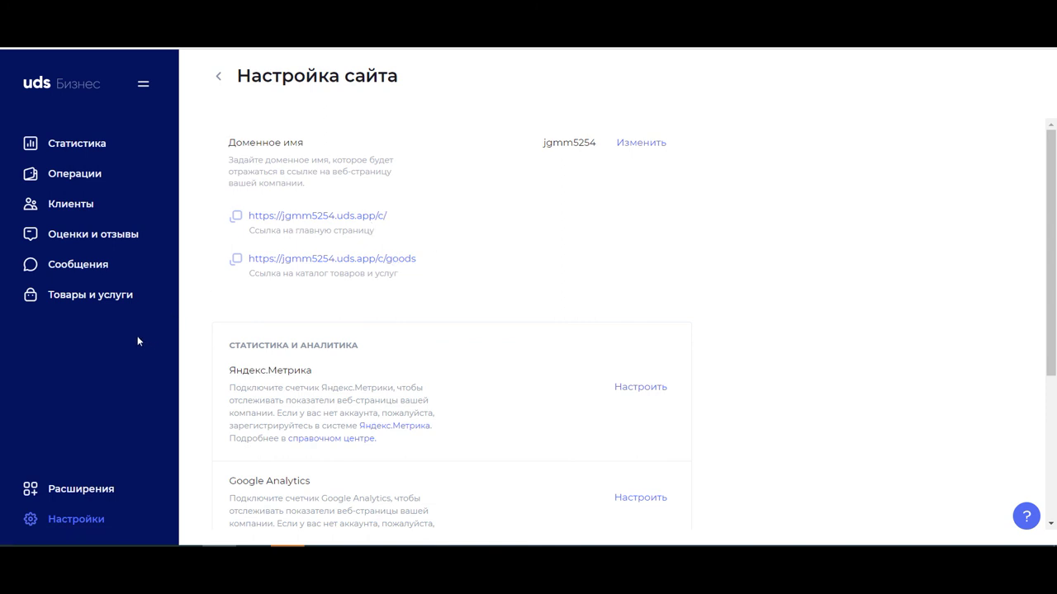
- Examine the Заголовок раздела choices in the Товары и услуги settings and where the section title appears in the mobile app
left_click(124, 304)
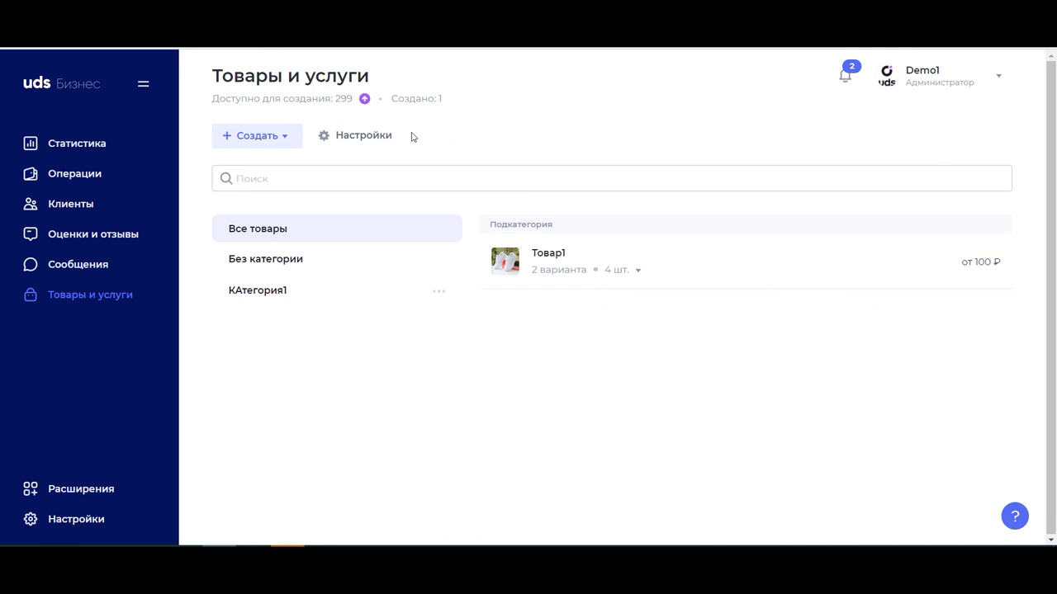
left_click(355, 138)
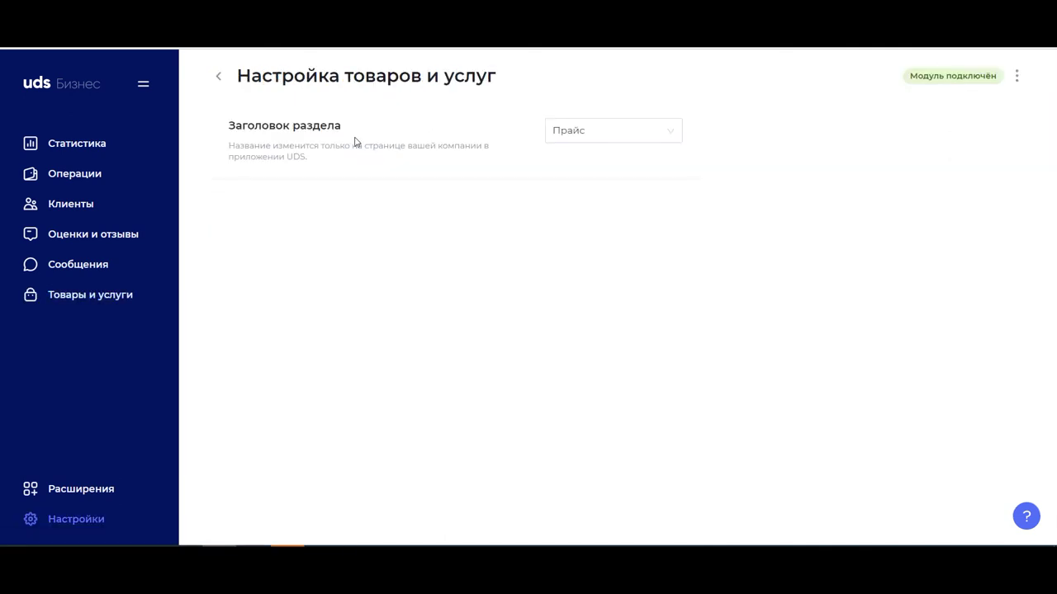
left_click(594, 138)
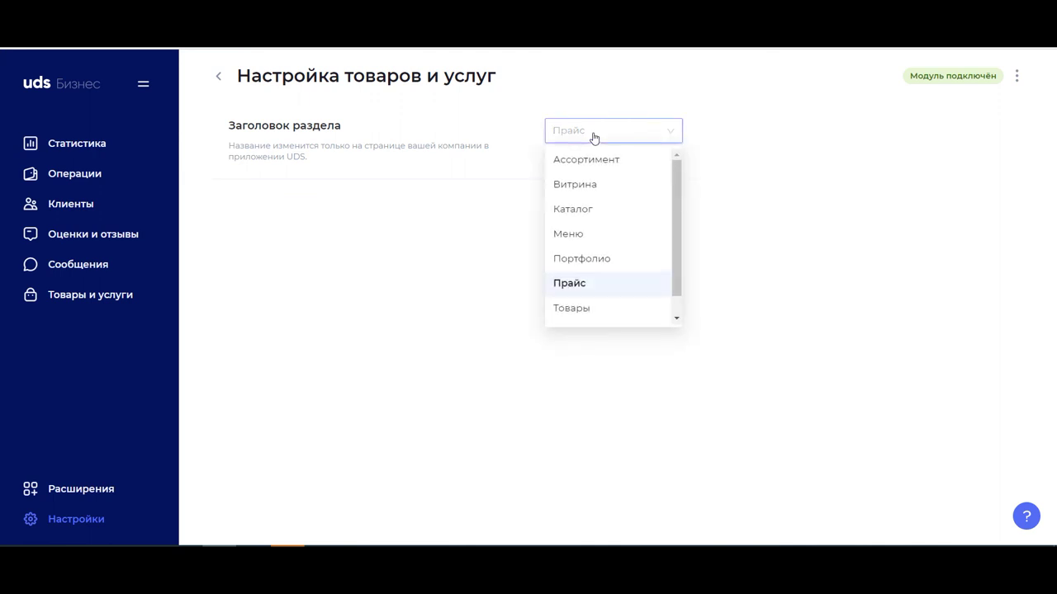
left_click(594, 138)
left_click(594, 138)
scroll(624, 213, "down", 1)
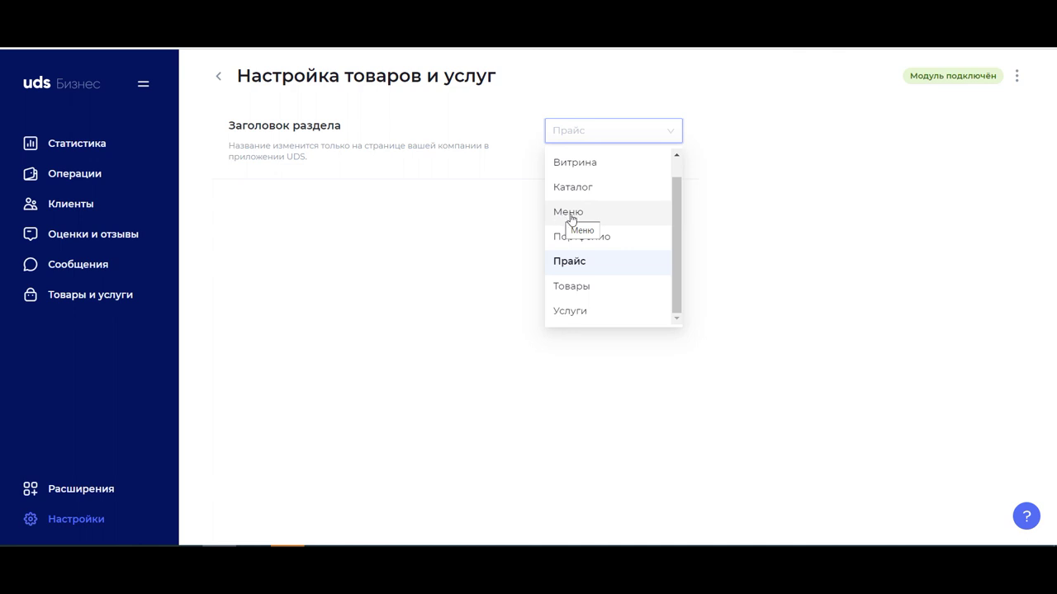
scroll(632, 260, "up", 1)
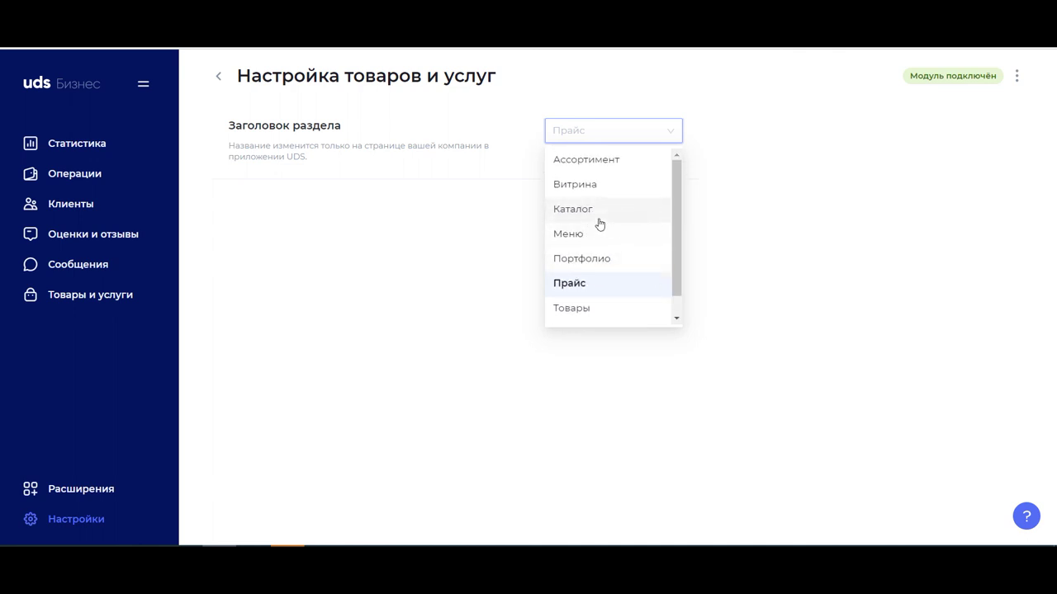
scroll(614, 218, "down", 1)
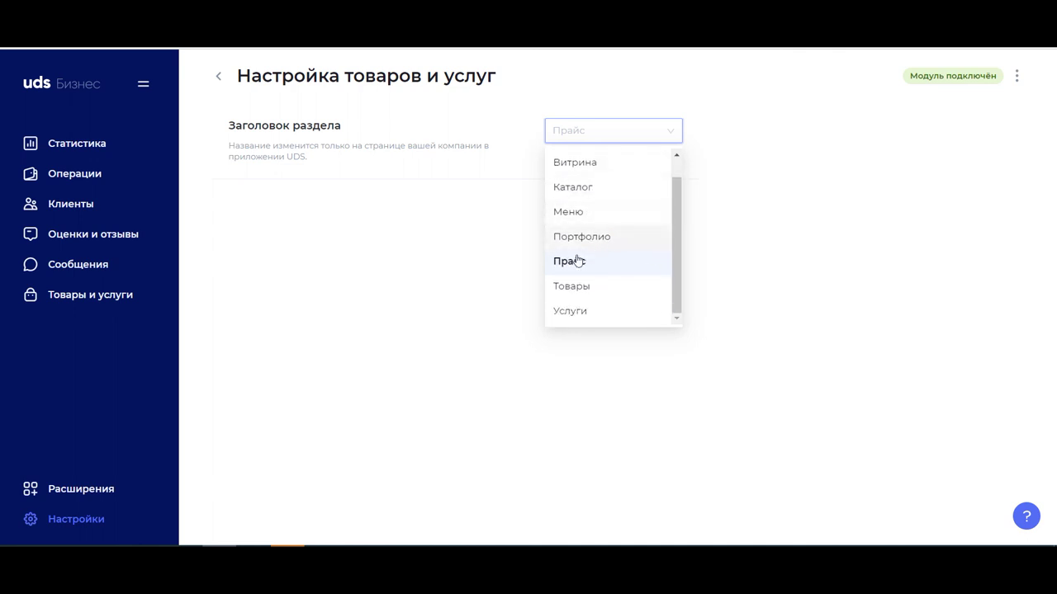
left_click(405, 437)
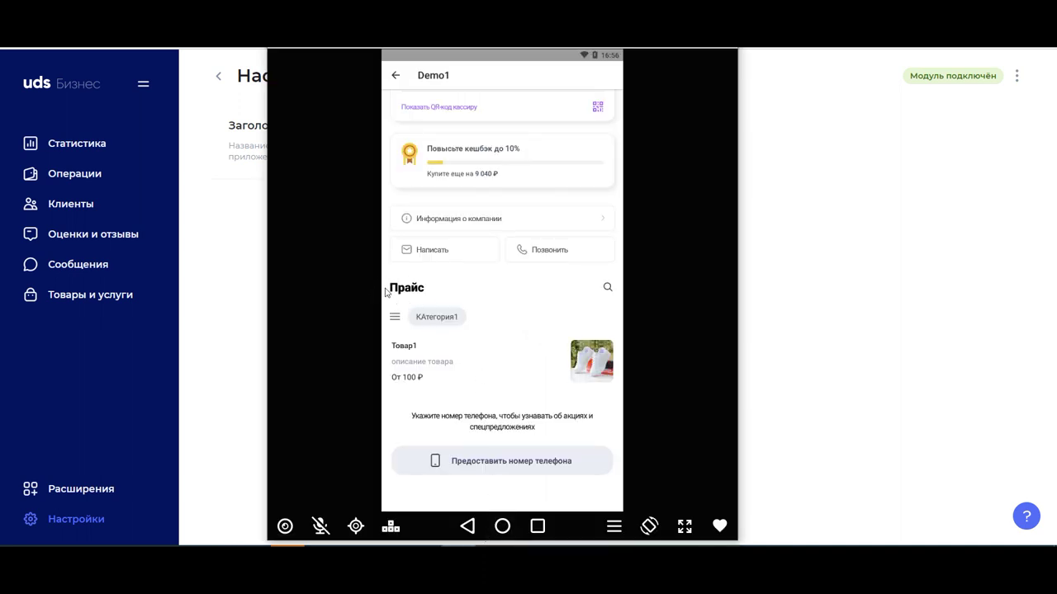
left_click(240, 213)
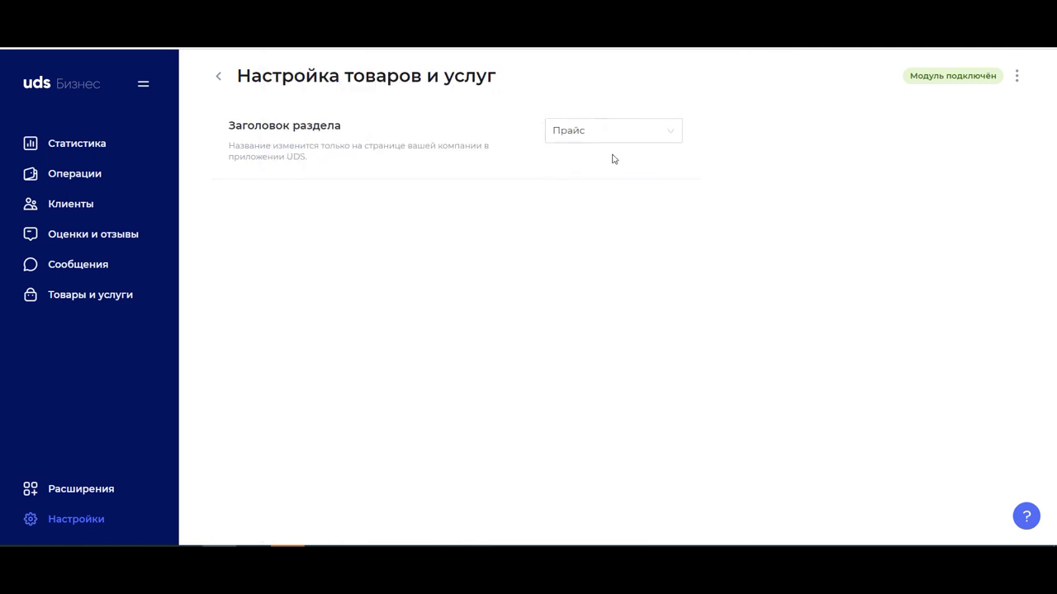